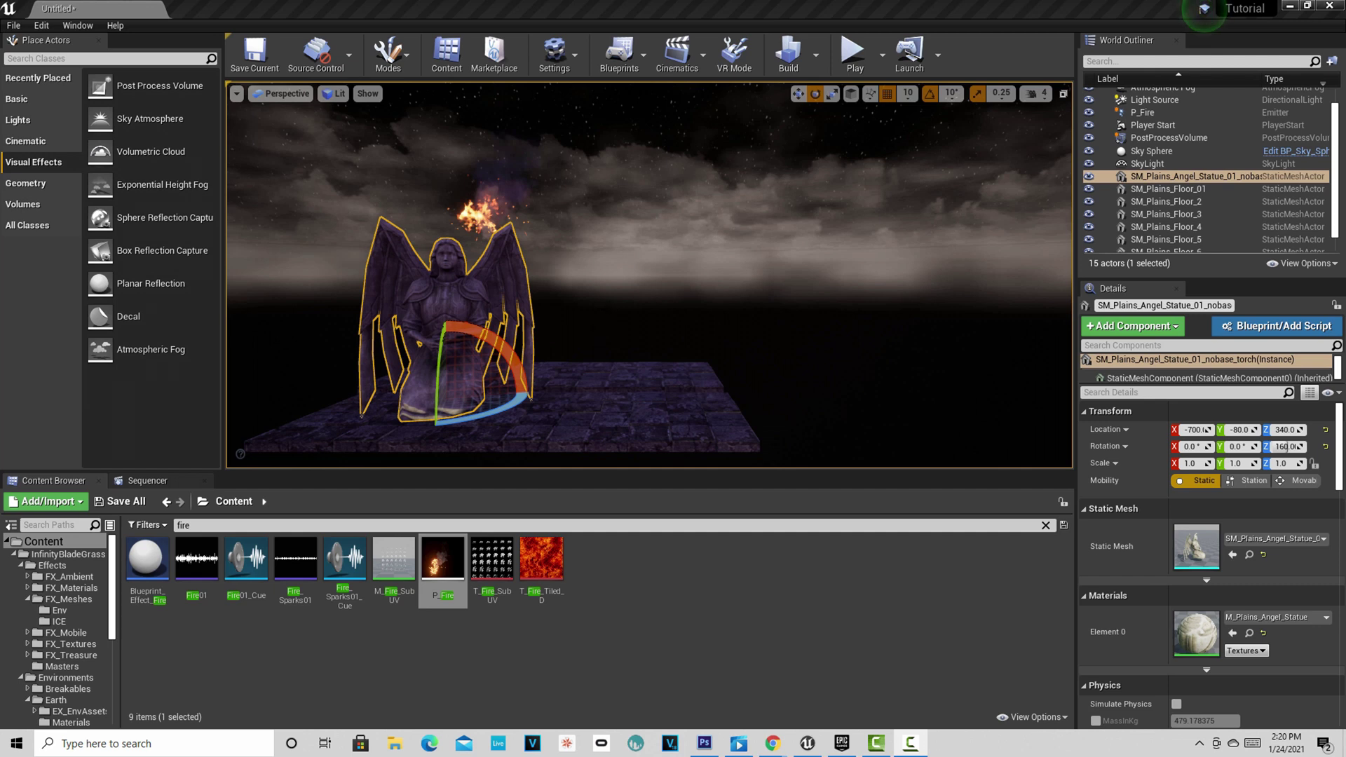
Examine the angel statue and stone floor from different angles and distances in the viewport.
drag(649, 281, 1037, 283)
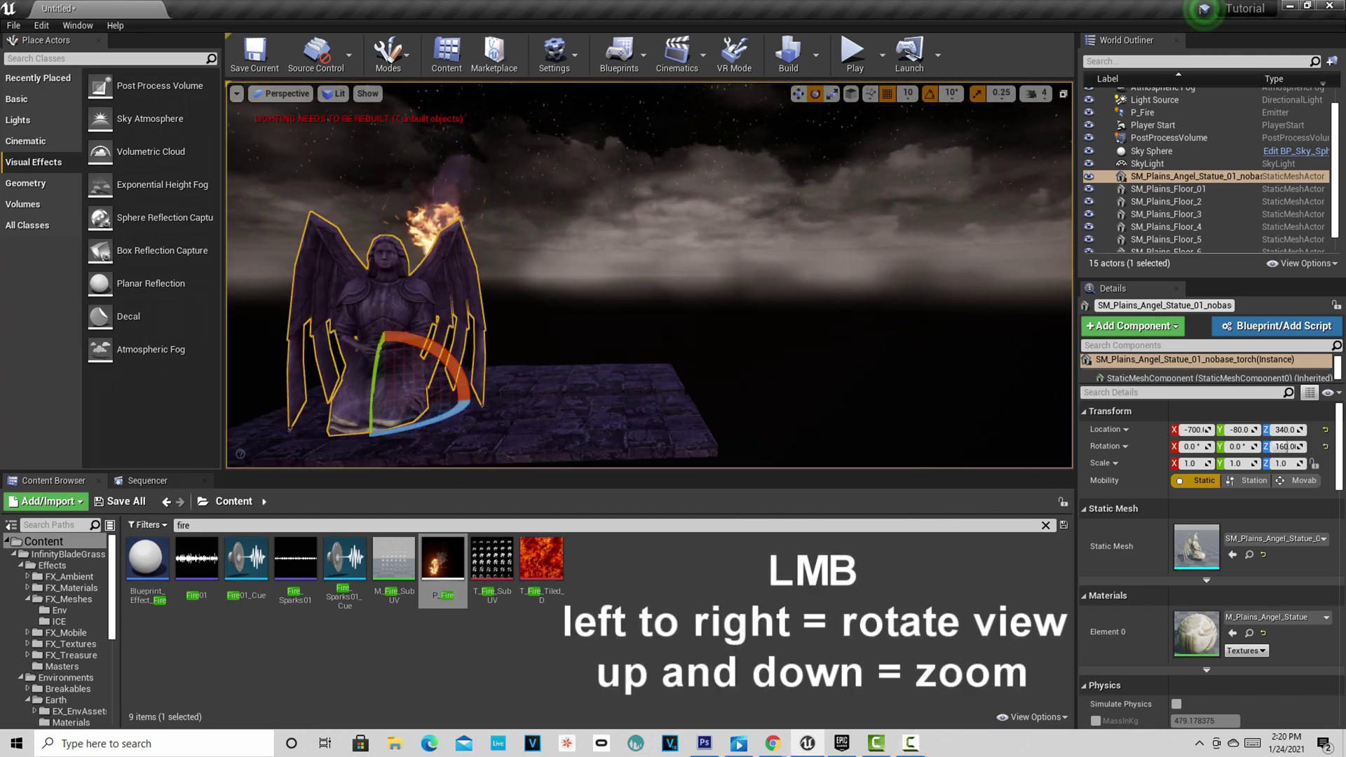
middle_drag(649, 274, 526, 291)
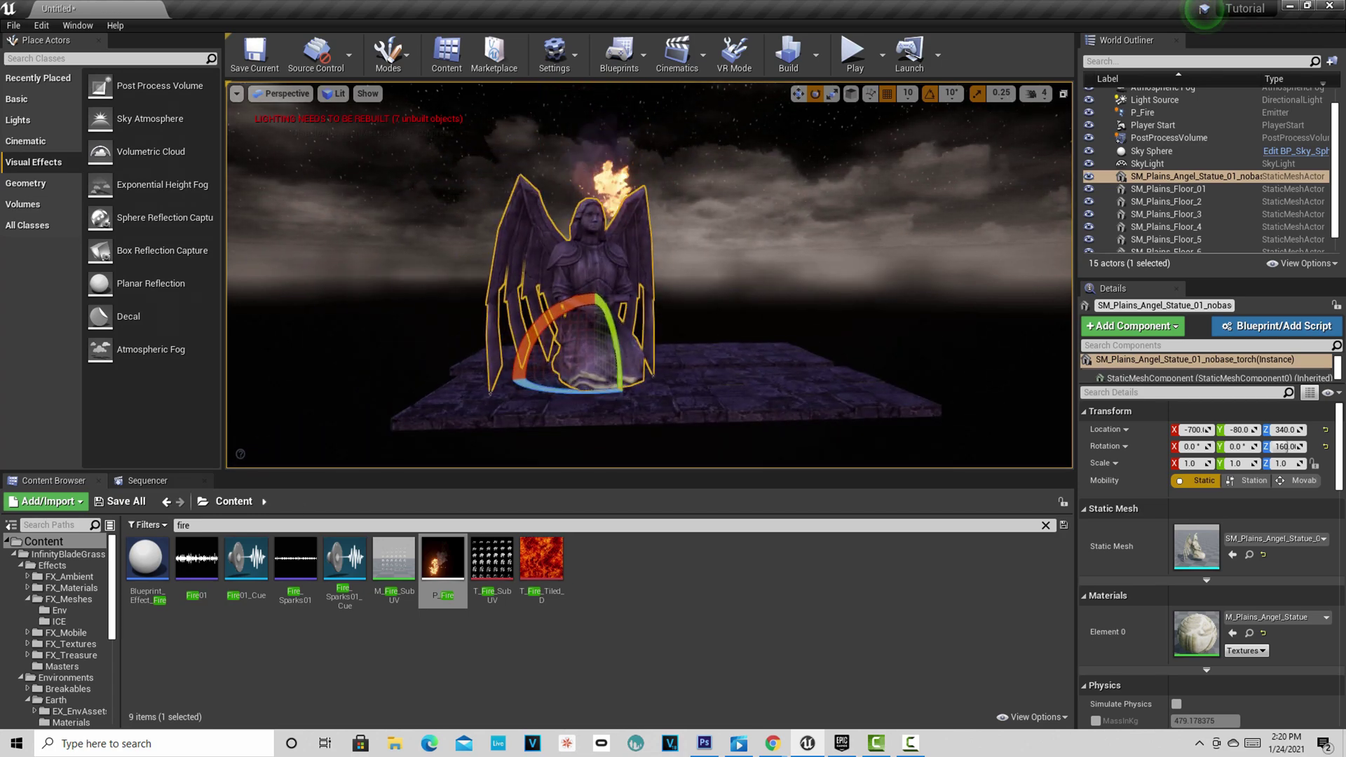
right_drag(526, 290, 455, 290)
key(w)
key(s)
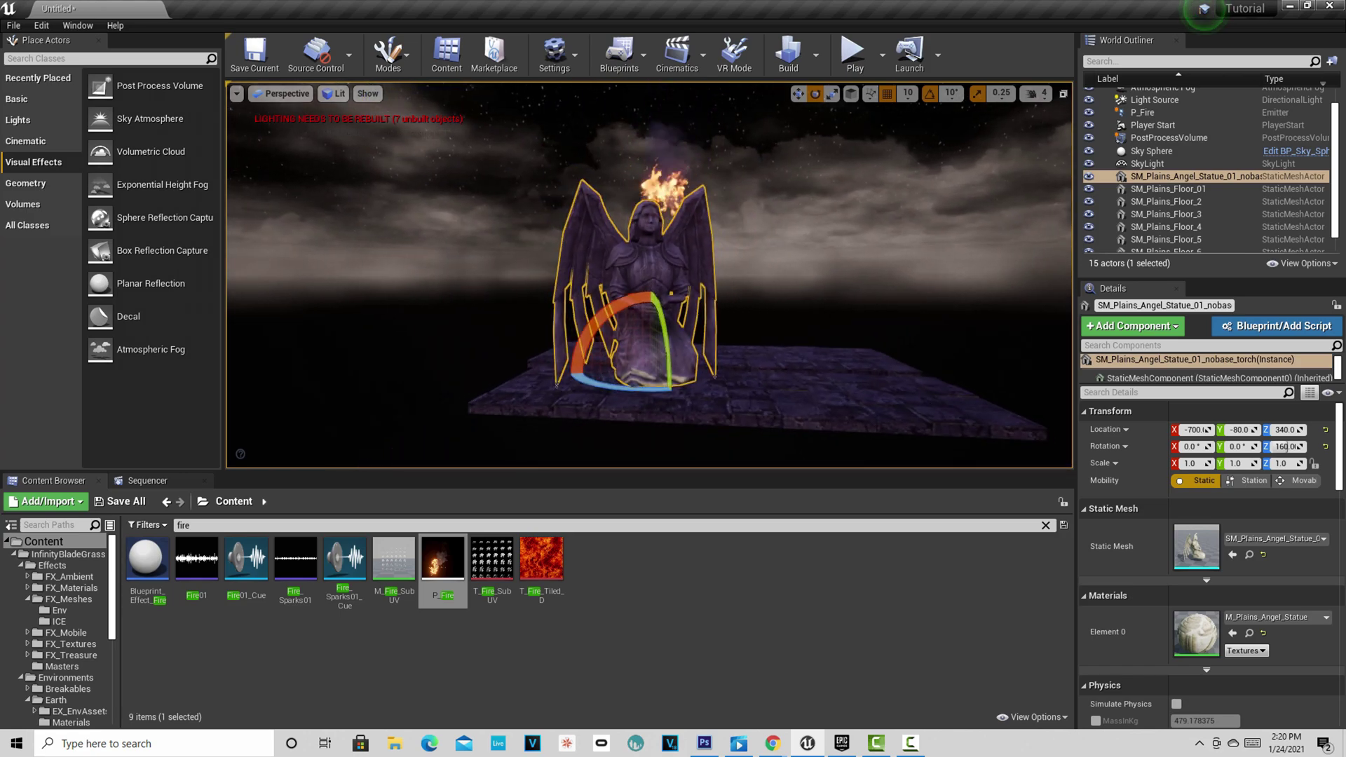
drag(456, 290, 485, 286)
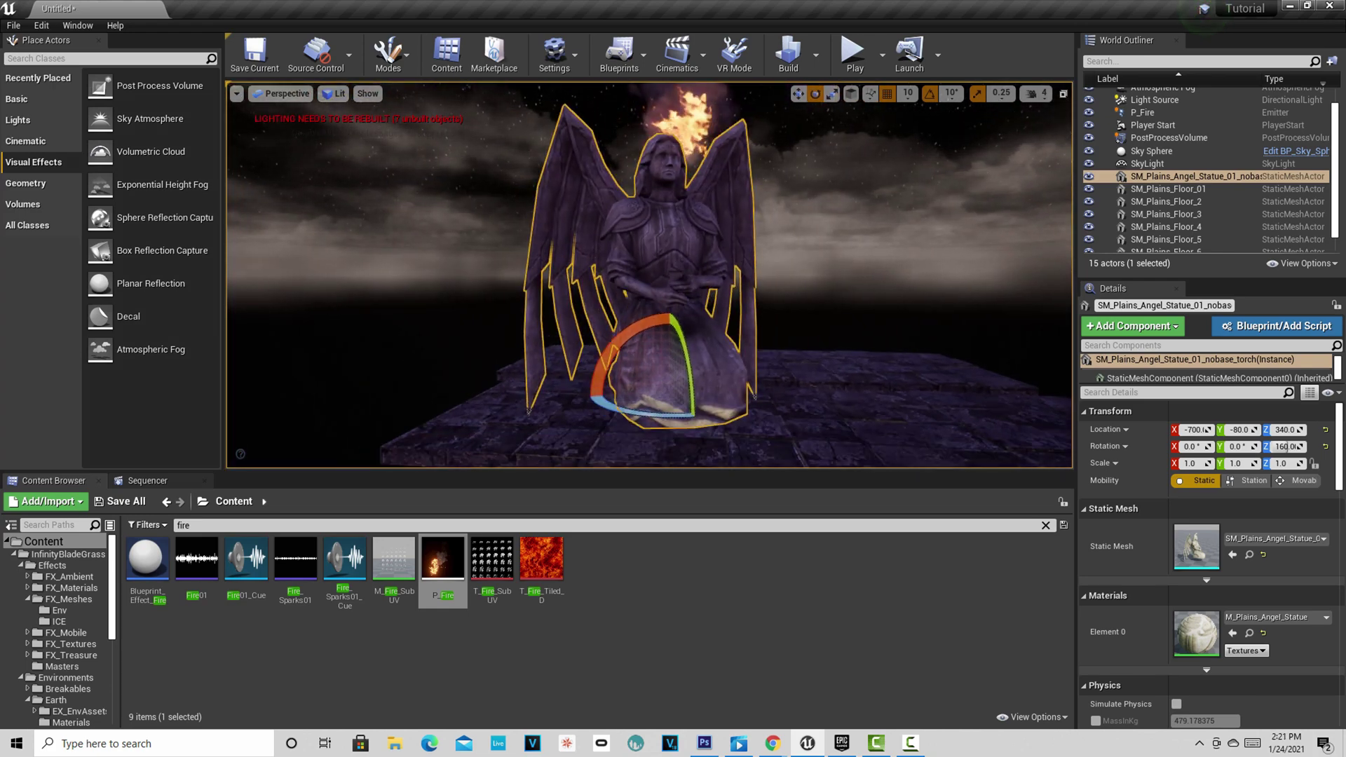
mouse_move(485, 286)
mouse_down()
mouse_move(476, 364)
mouse_move(468, 182)
mouse_move(481, 269)
mouse_move(492, 269)
mouse_up()
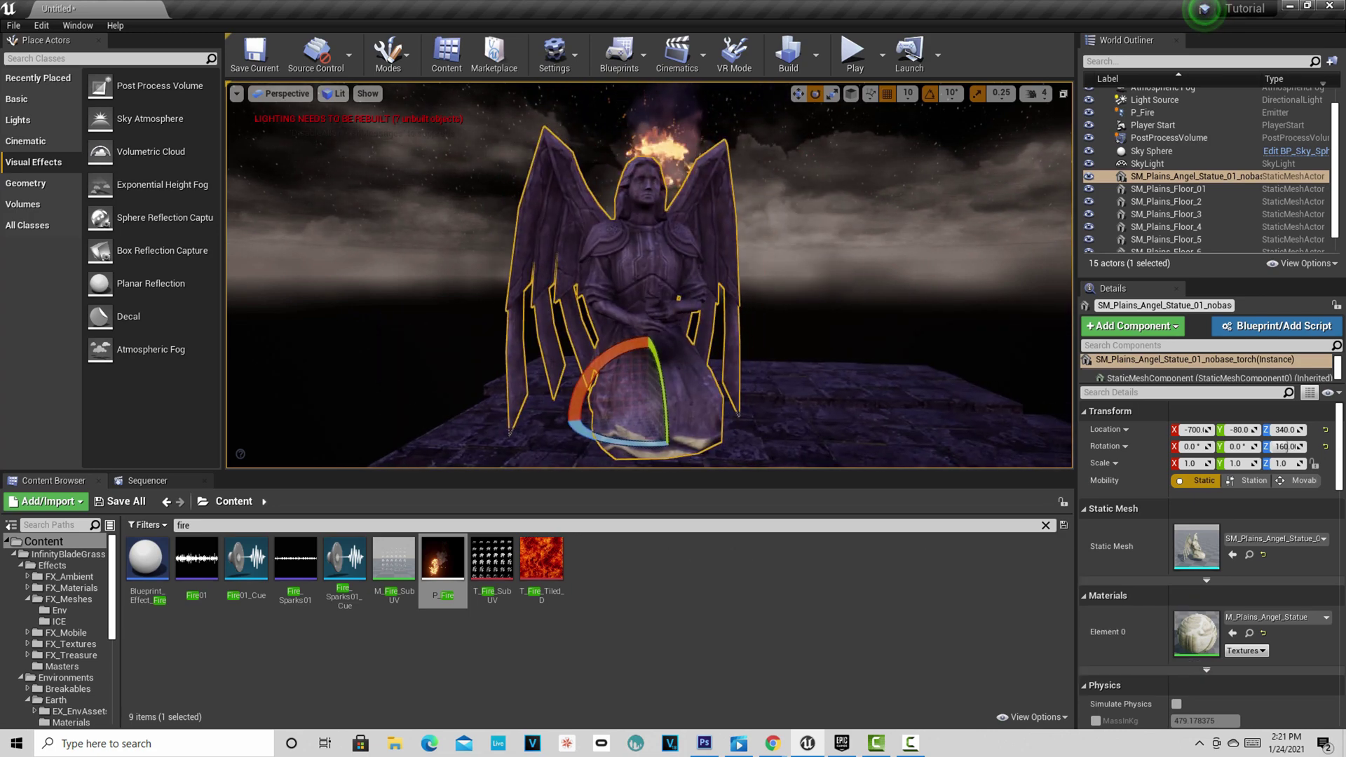
mouse_move(678, 336)
right_down()
mouse_move(652, 330)
mouse_move(677, 333)
mouse_move(677, 365)
mouse_move(678, 333)
mouse_move(645, 333)
mouse_move(701, 333)
mouse_move(701, 350)
mouse_move(701, 333)
mouse_move(729, 333)
mouse_move(687, 333)
right_up()
scroll(719, 376, up, 5)
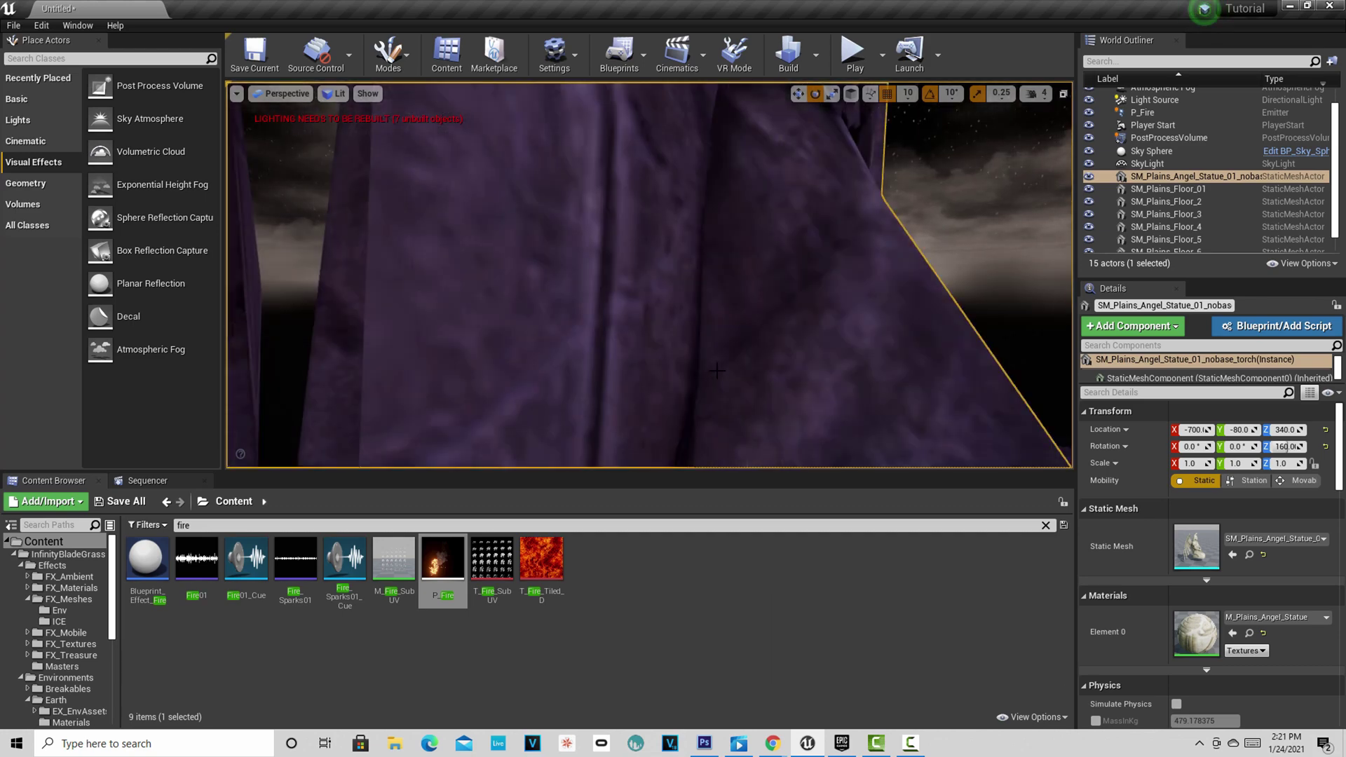
scroll(718, 377, down, 5)
mouse_move(719, 376)
middle_down()
mouse_move(719, 350)
mouse_move(743, 336)
mouse_move(719, 371)
mouse_move(719, 301)
mouse_move(719, 393)
mouse_move(732, 365)
middle_up()
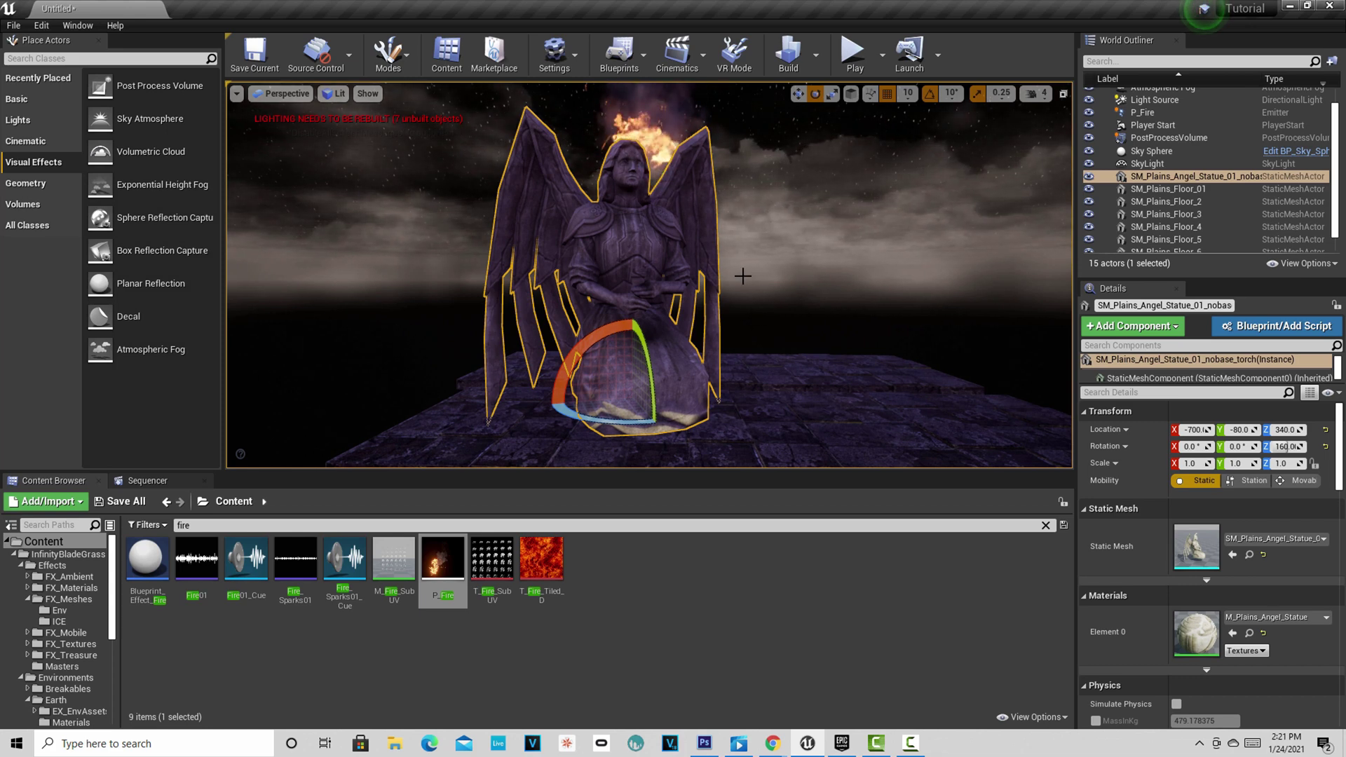
Shift the angel statue slightly across the floor to about X -696, Y -70.6, and try rotating it about its vertical axis.
key(w)
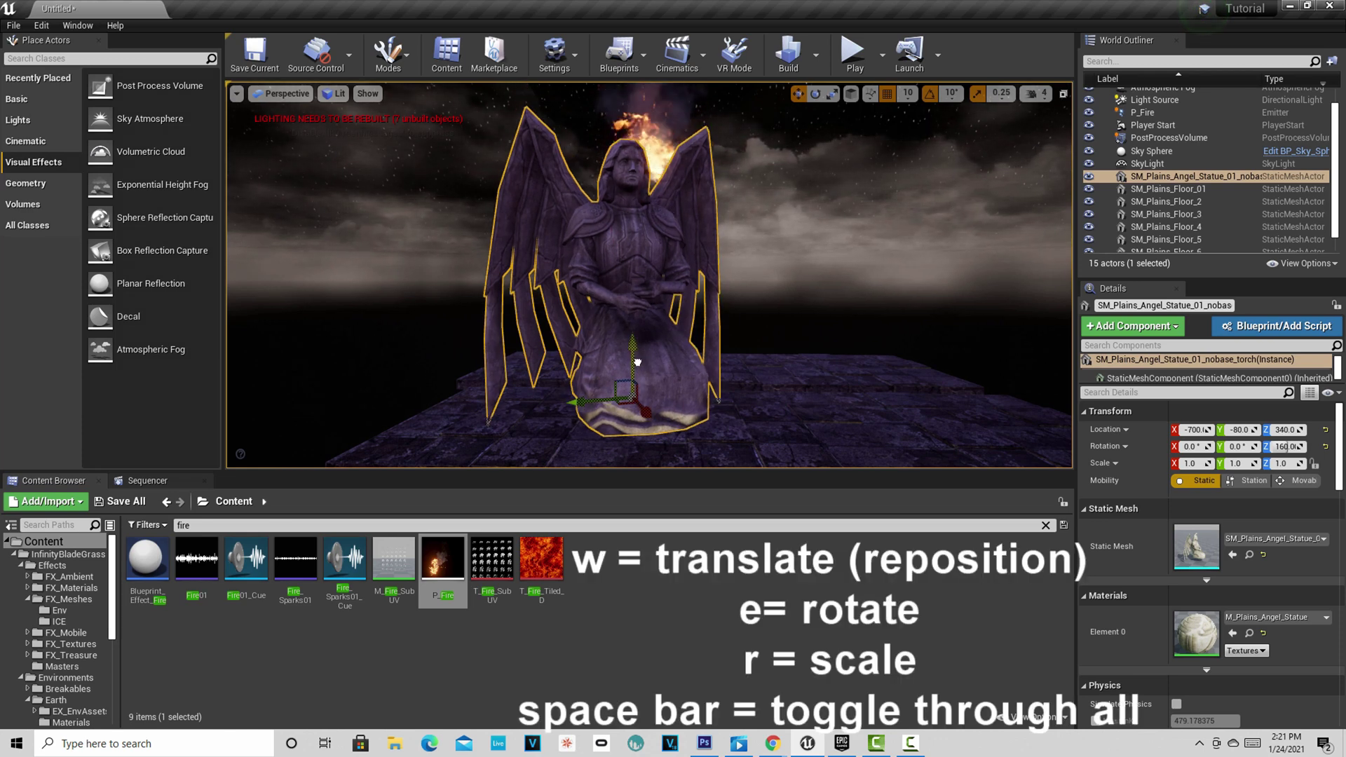
drag(636, 368, 647, 368)
key(e)
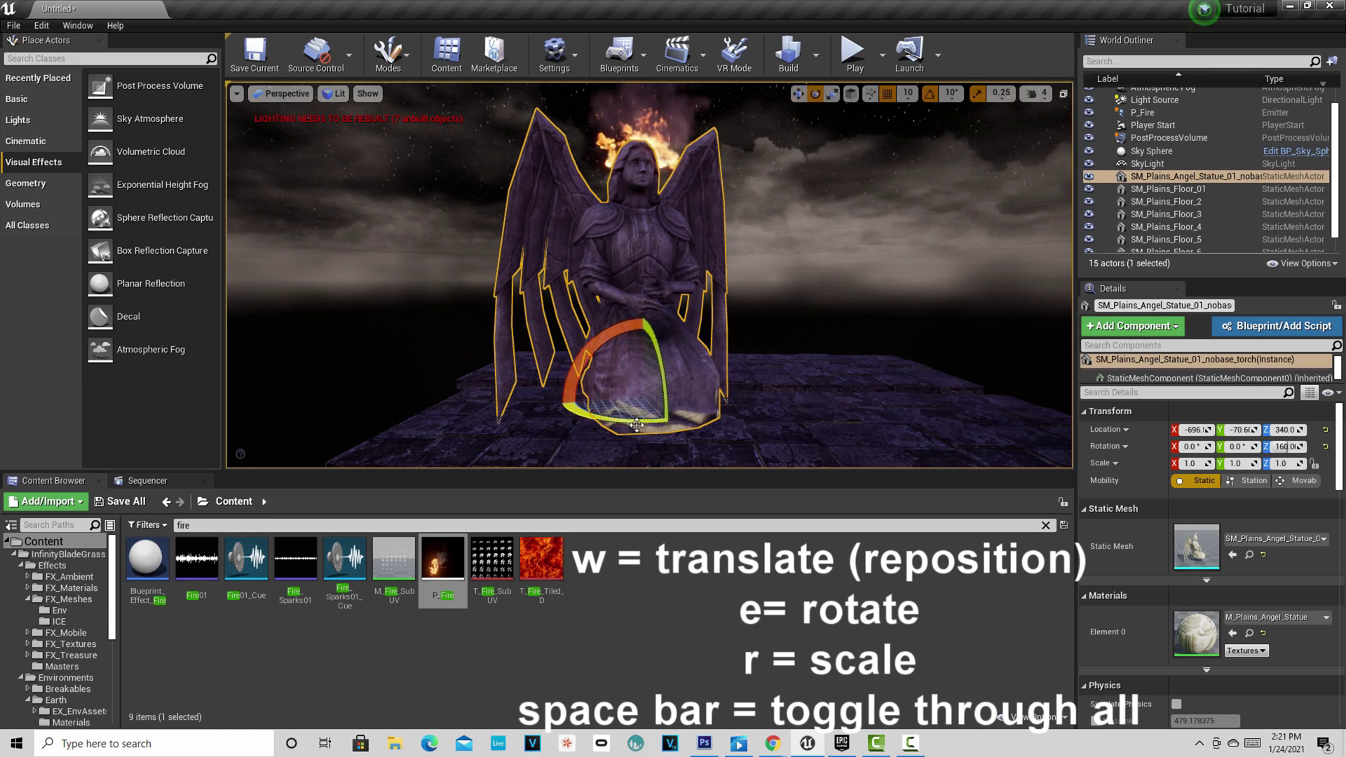
mouse_move(637, 424)
mouse_down()
mouse_move(659, 425)
mouse_move(636, 424)
mouse_up()
Cycle the angel statue's gizmo repeatedly through the scale, translate and rotate modes, ending in translate mode.
key(r)
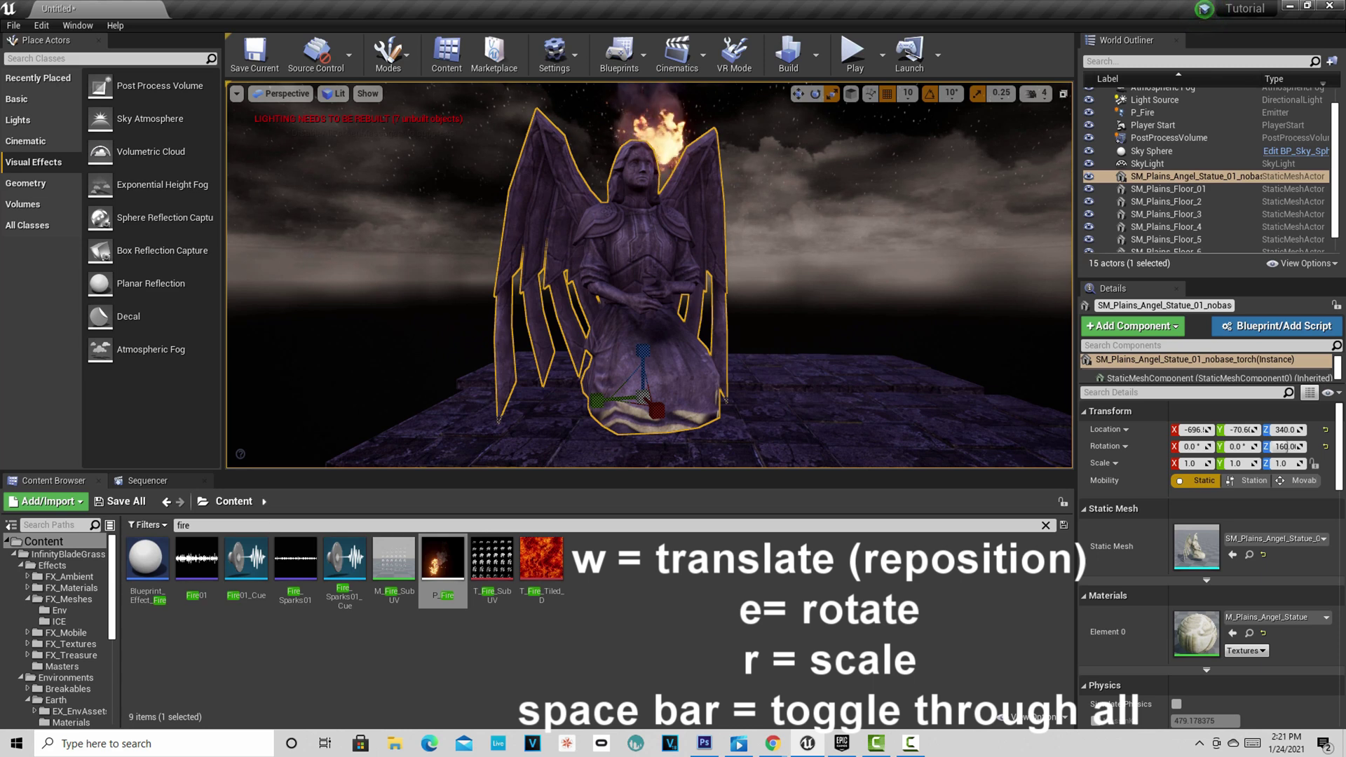
key(space)
key(space)
key(space)
key(space)
key(space)
key(space)
key(space)
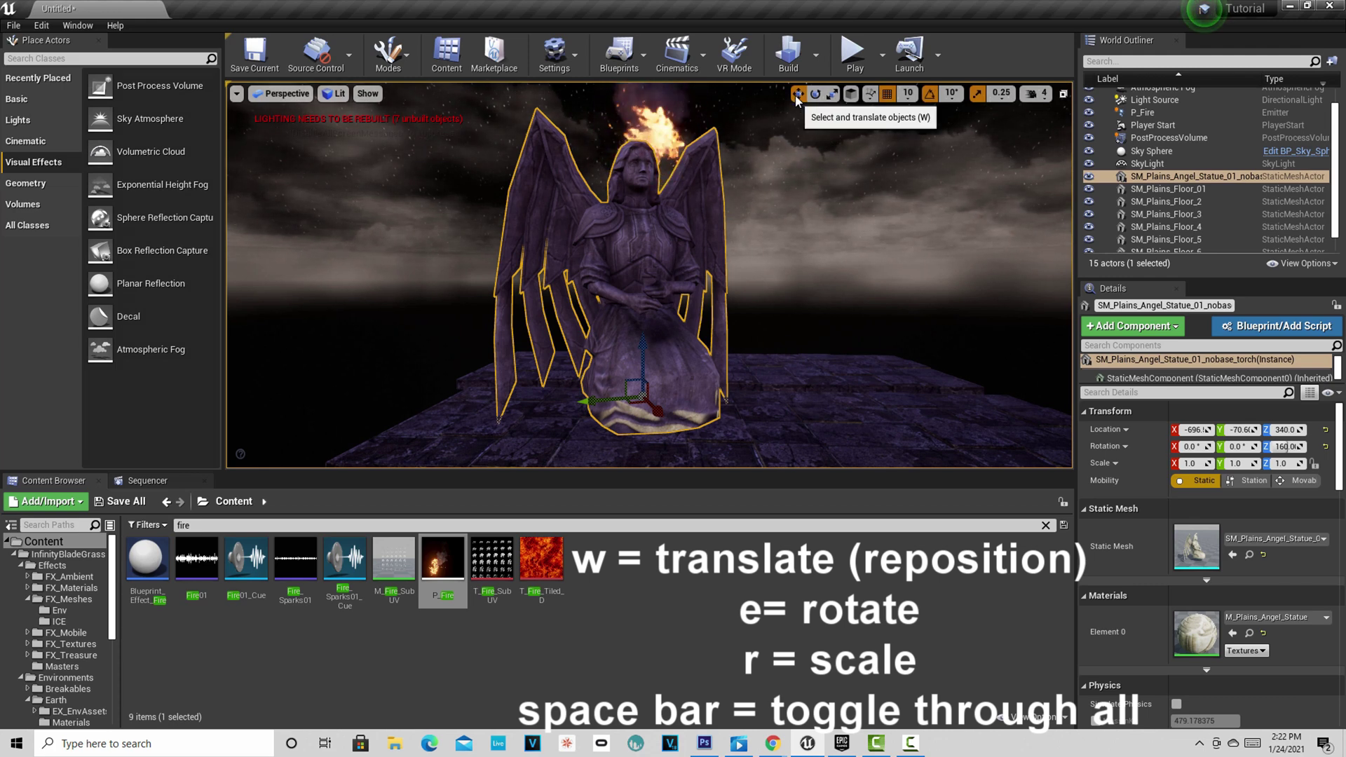
click(815, 97)
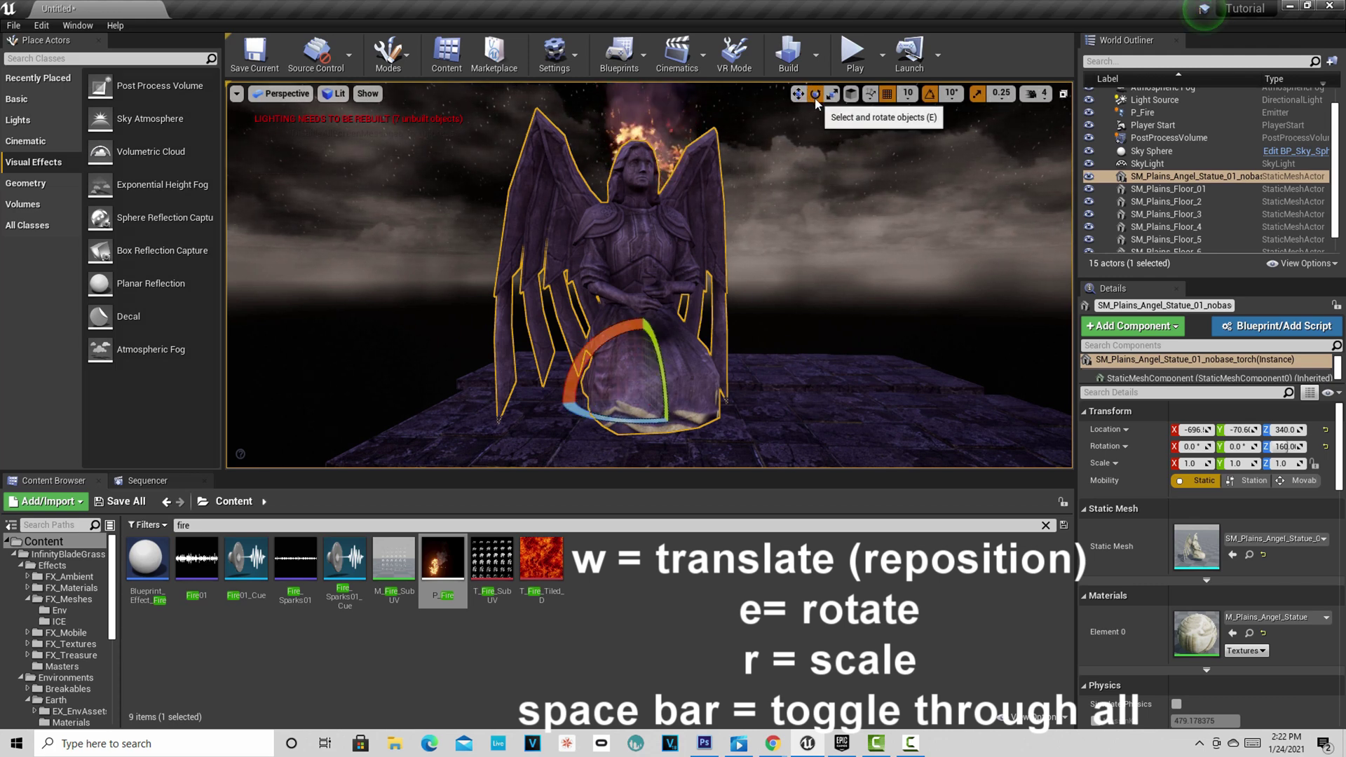
click(831, 96)
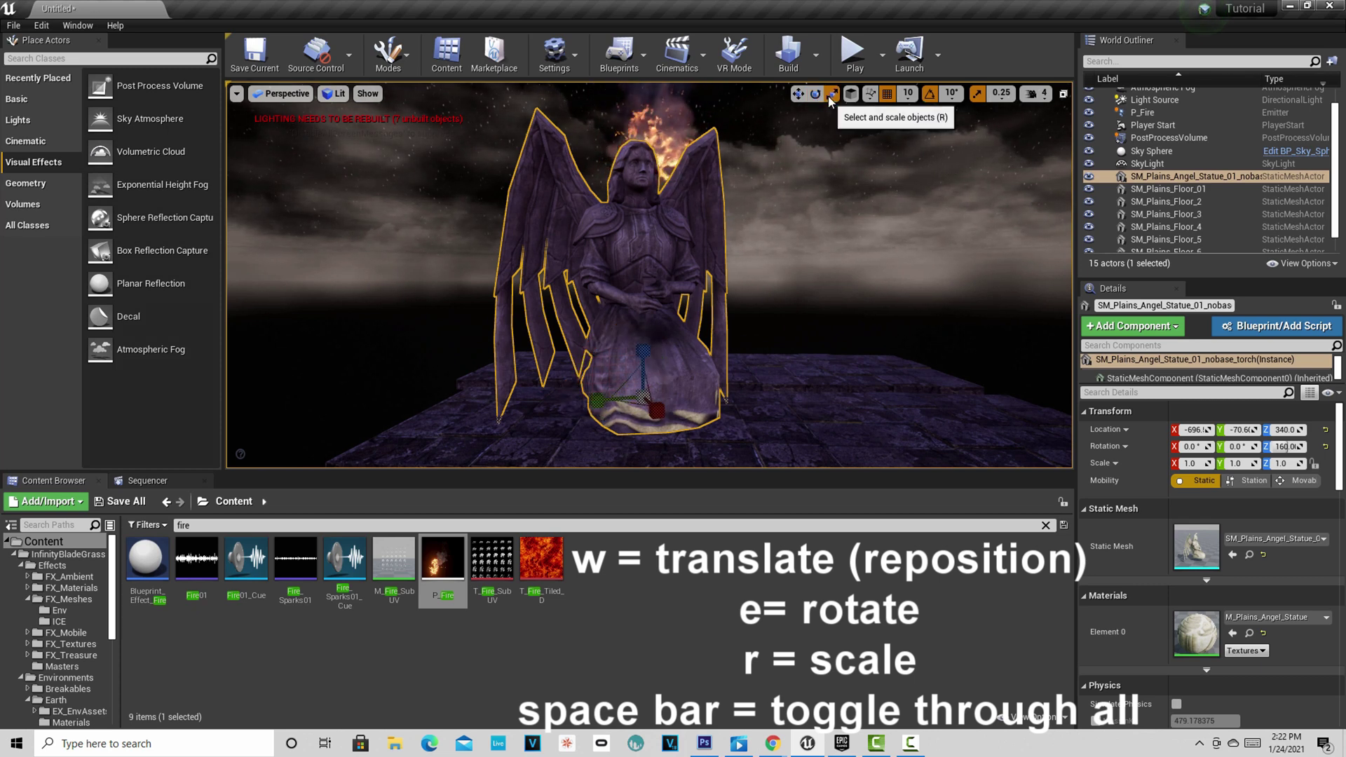
key(w)
key(e)
key(r)
key(w)
key(e)
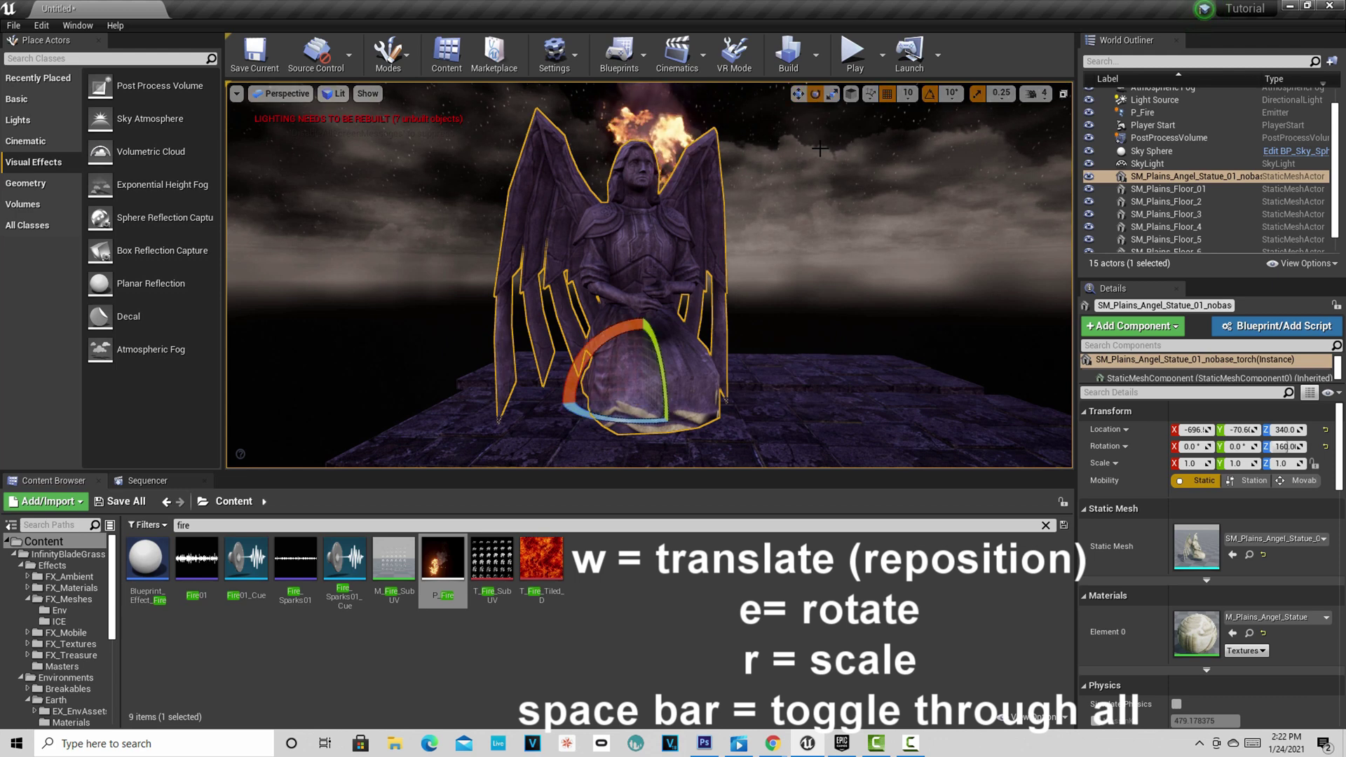
key(r)
key(e)
key(r)
key(w)
key(e)
key(w)
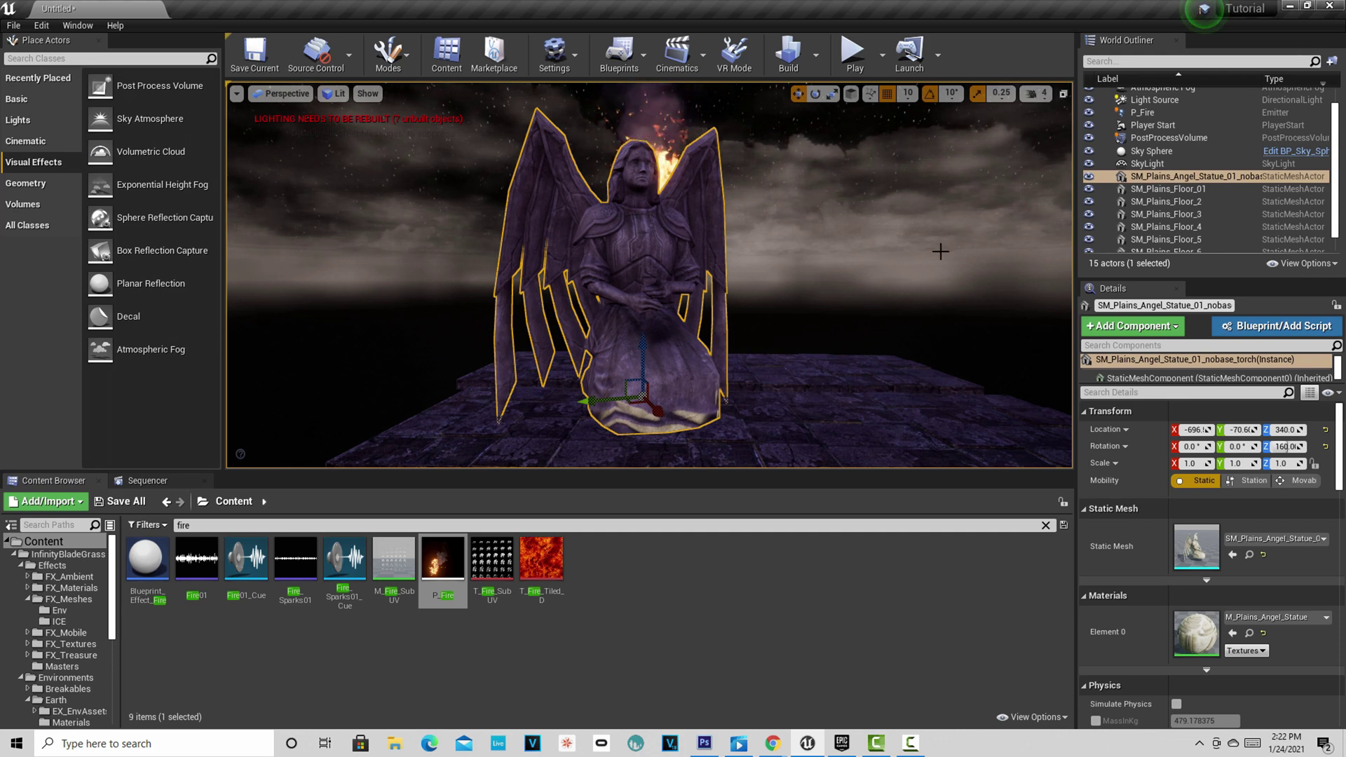
Select the floor tile SM_Plains_Floor_4 and focus the view on it.
scroll(940, 253, down, 3)
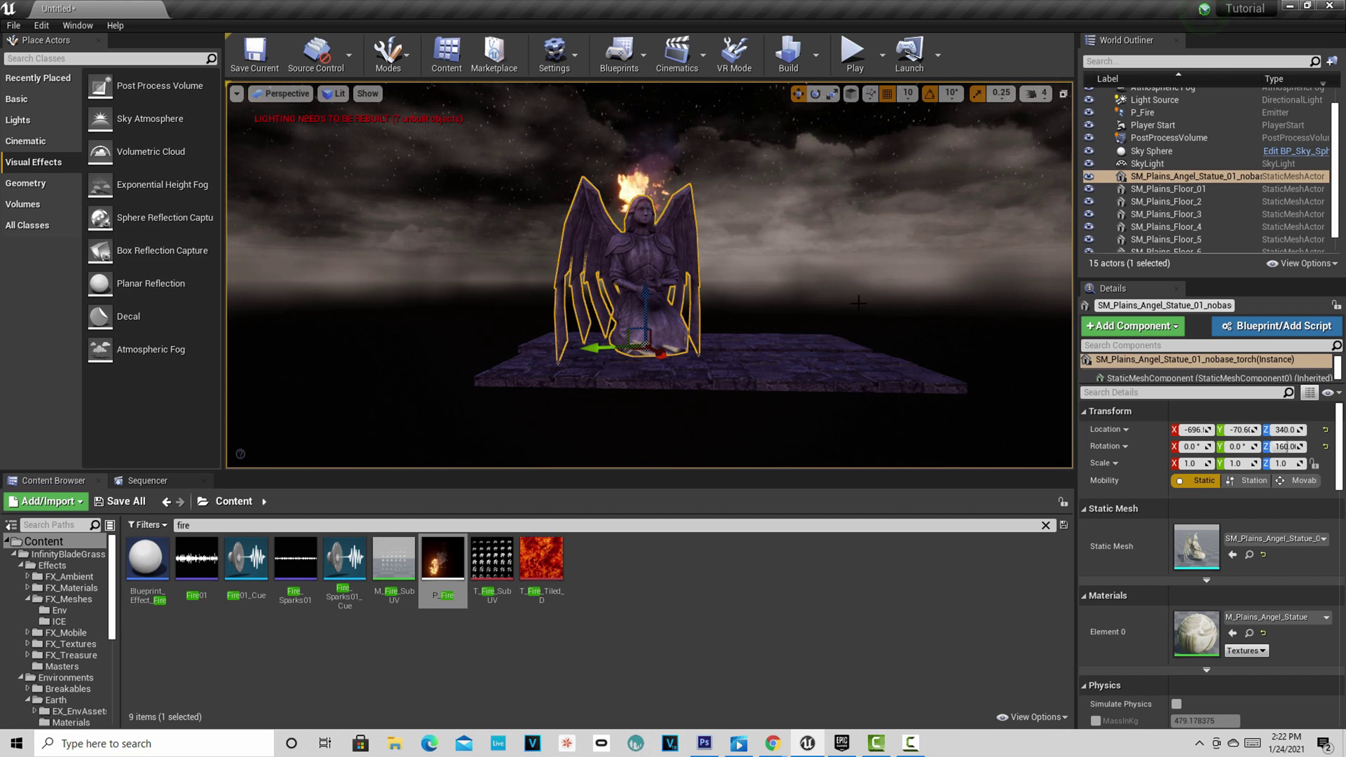
click(813, 342)
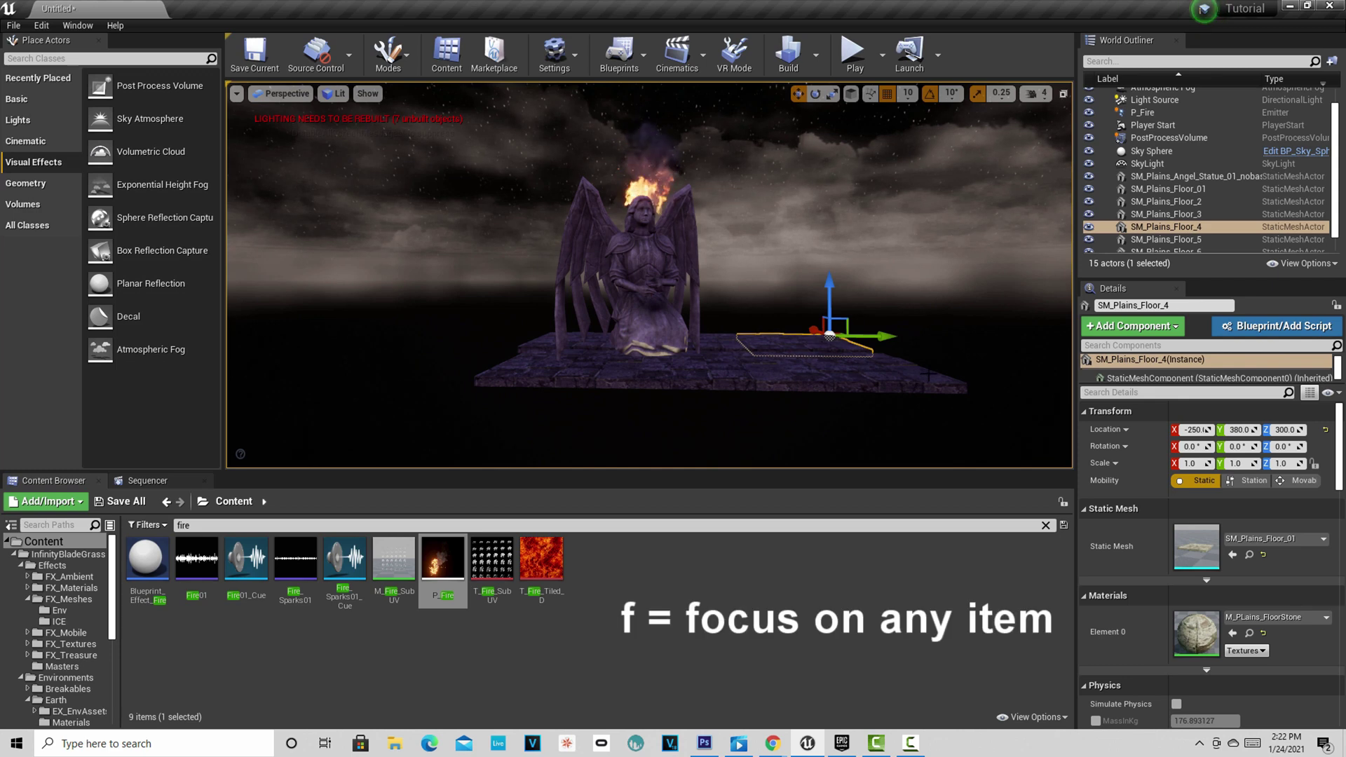
click(1170, 226)
key(f)
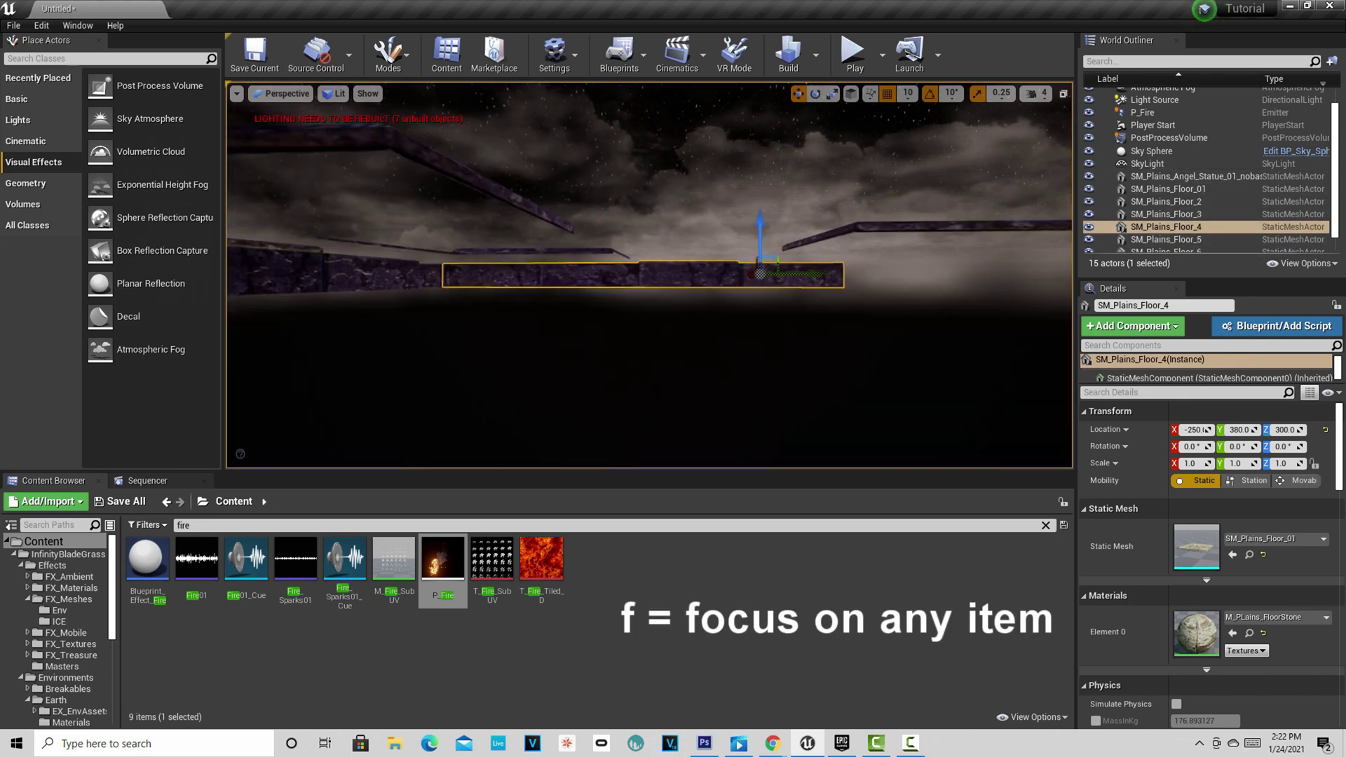
mouse_move(649, 275)
right_down()
mouse_move(649, 357)
mouse_move(649, 231)
mouse_move(649, 269)
right_up()
key(e)
key(q)
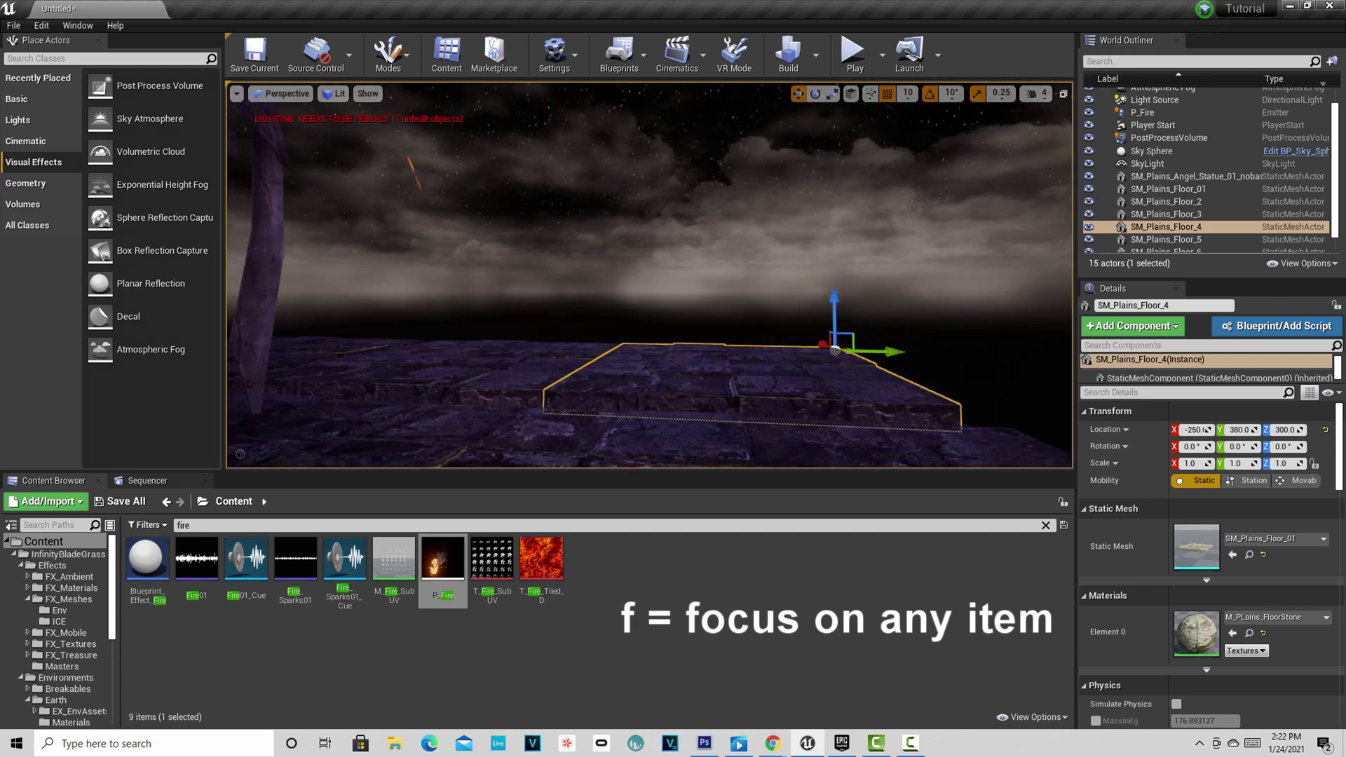
Focus the view on the angel statue and on the floor tile SM_Plains_Floor_2.
click(273, 305)
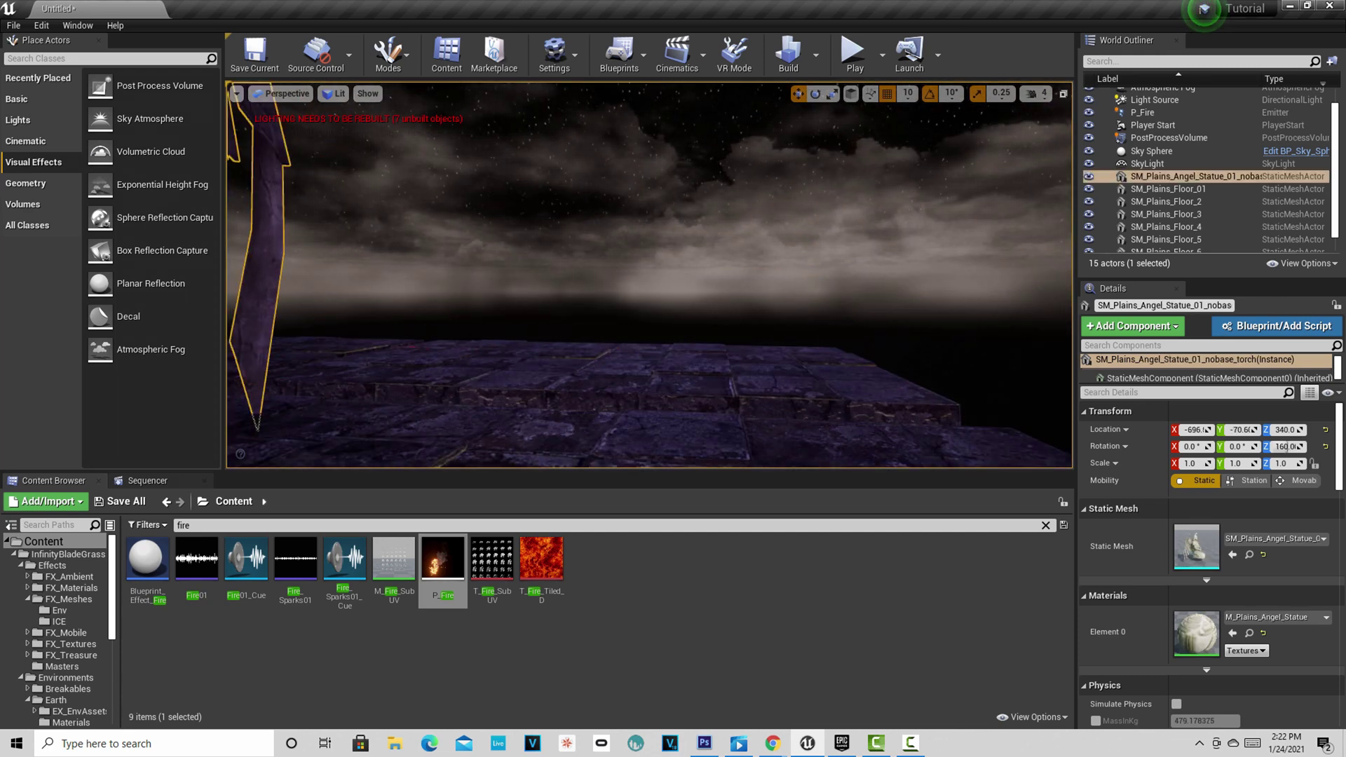
key(f)
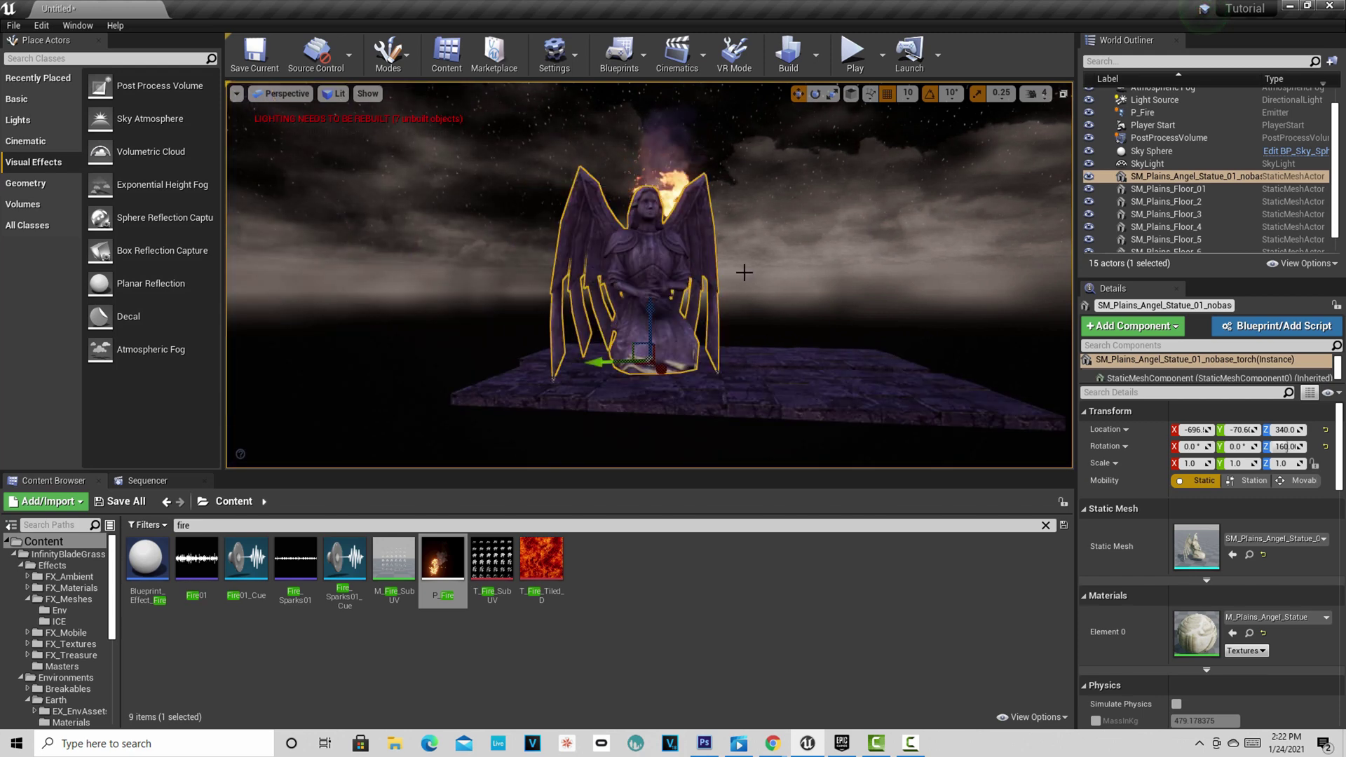
click(828, 389)
key(f)
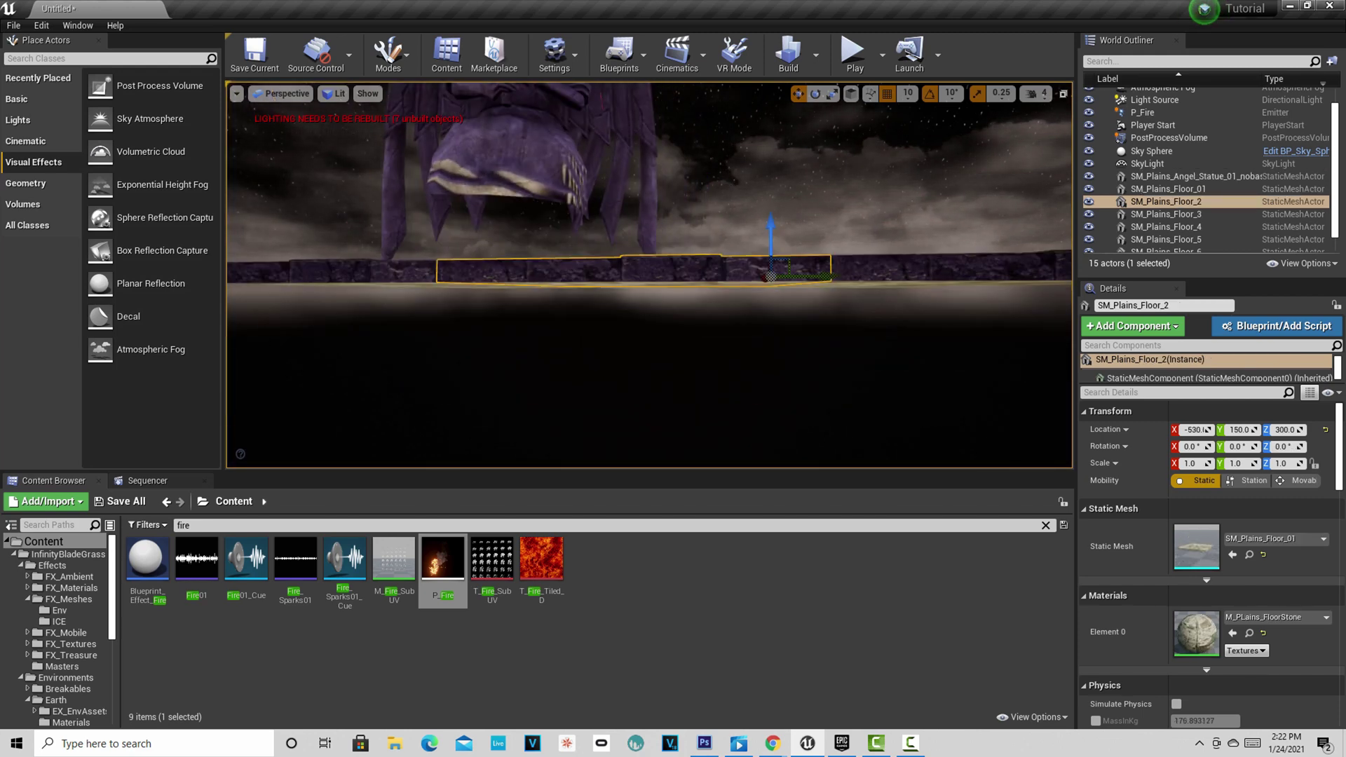
mouse_move(649, 275)
right_down()
mouse_move(649, 239)
mouse_move(664, 262)
right_up()
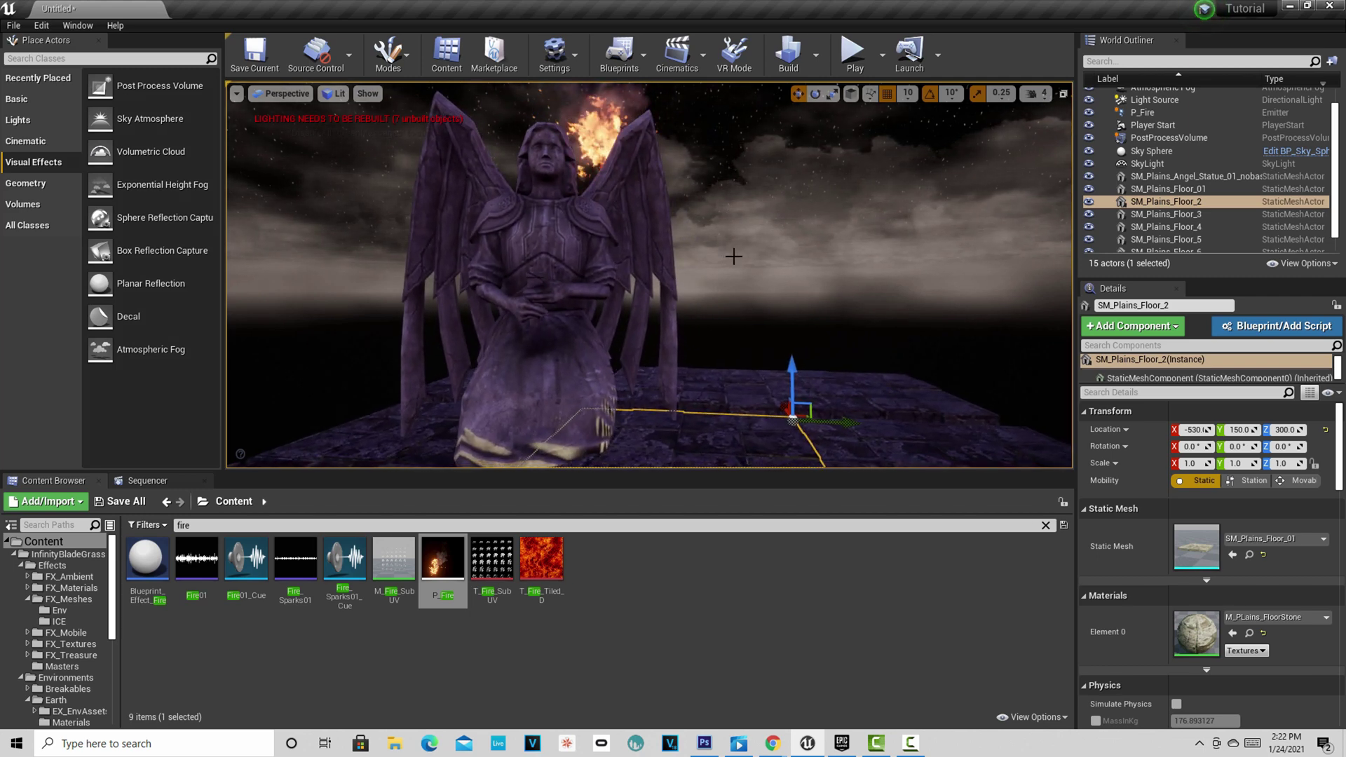
Toggle the viewport's game view repeatedly, ending with gizmos and editor icons hidden.
scroll(733, 256, down, 6)
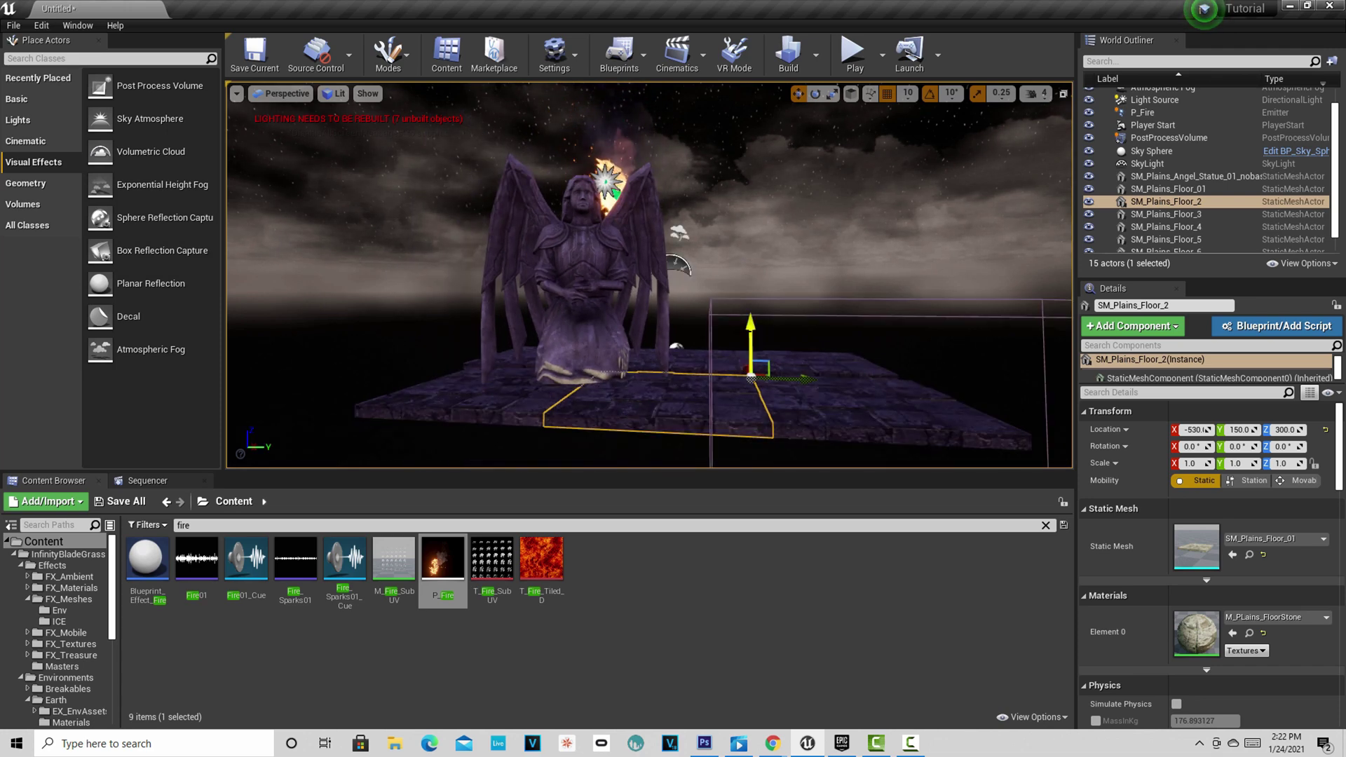
scroll(774, 313, down, 2)
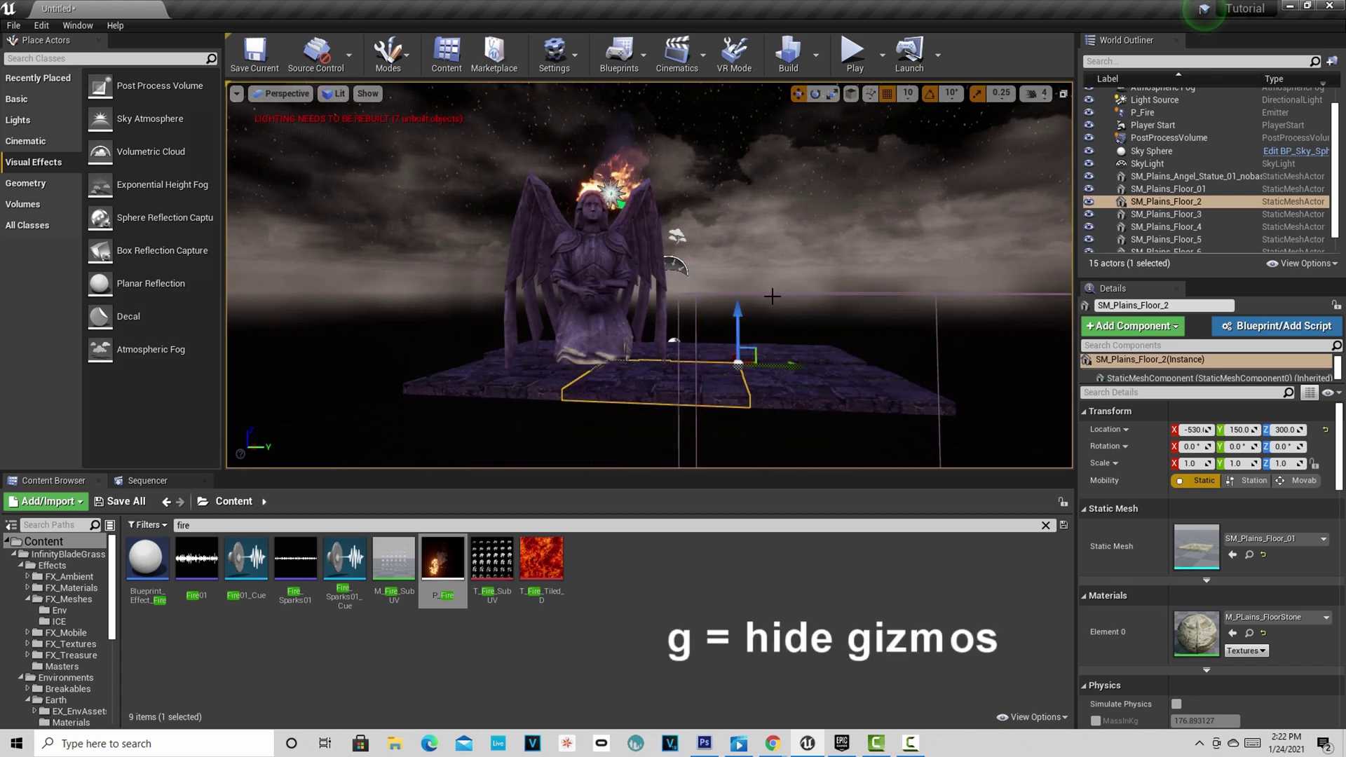
key(g)
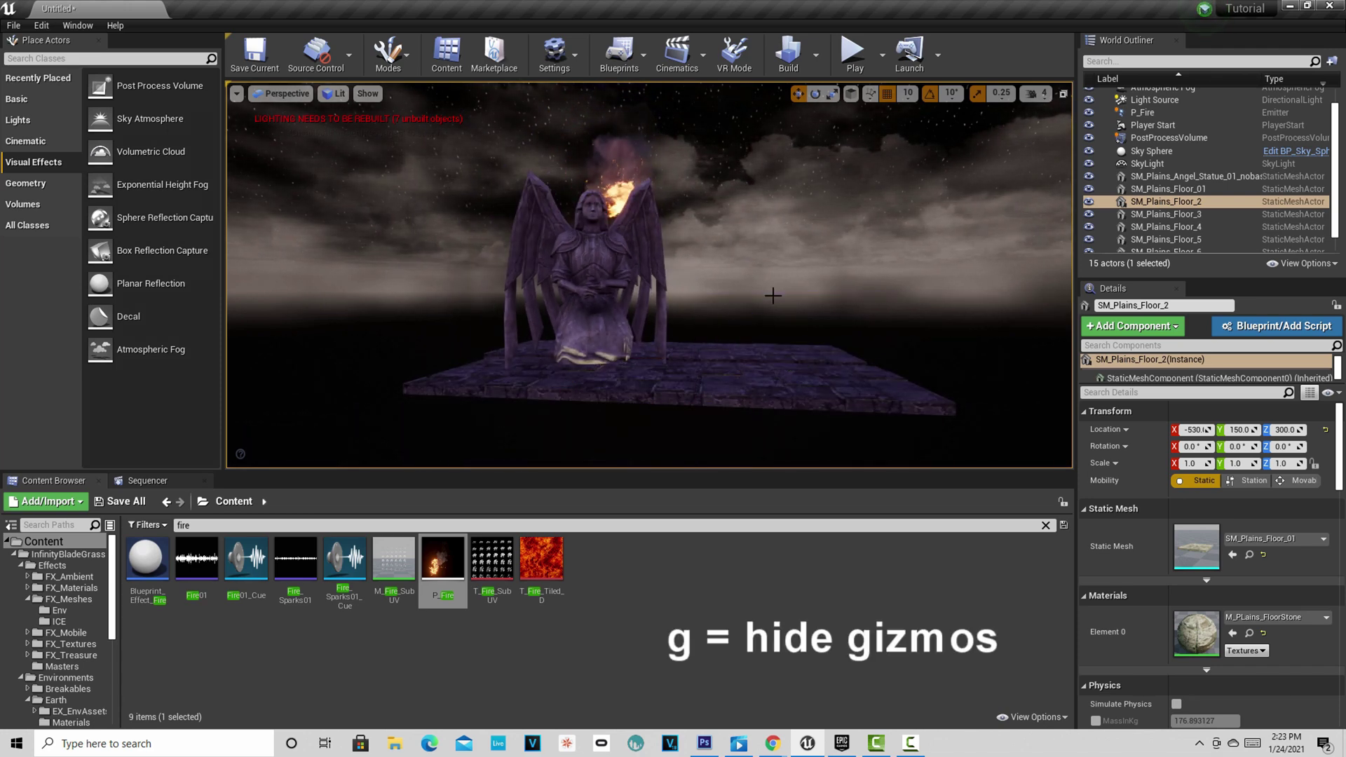
key(g)
key(g)
key(g)
key(g)
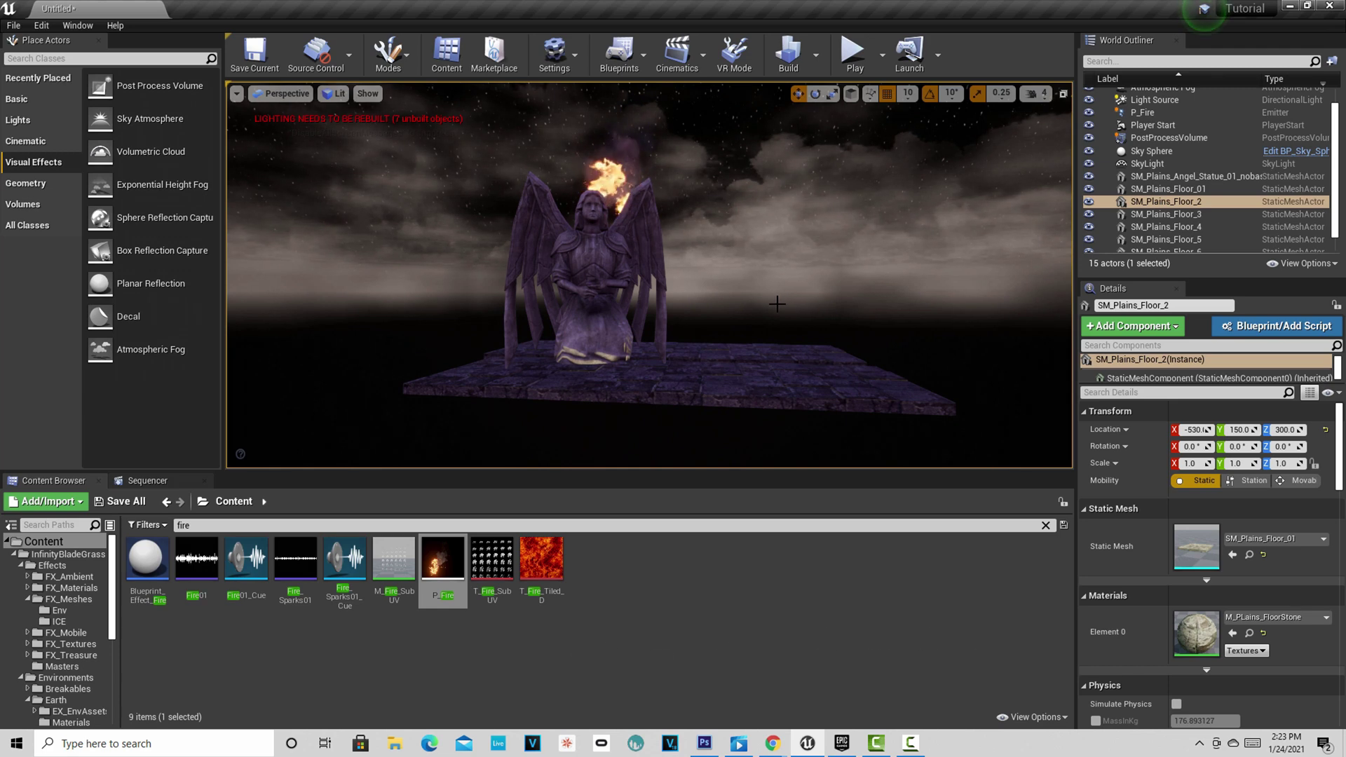
Examine the statue scene up close in full screen mode and return to the normal editor layout.
key(F11)
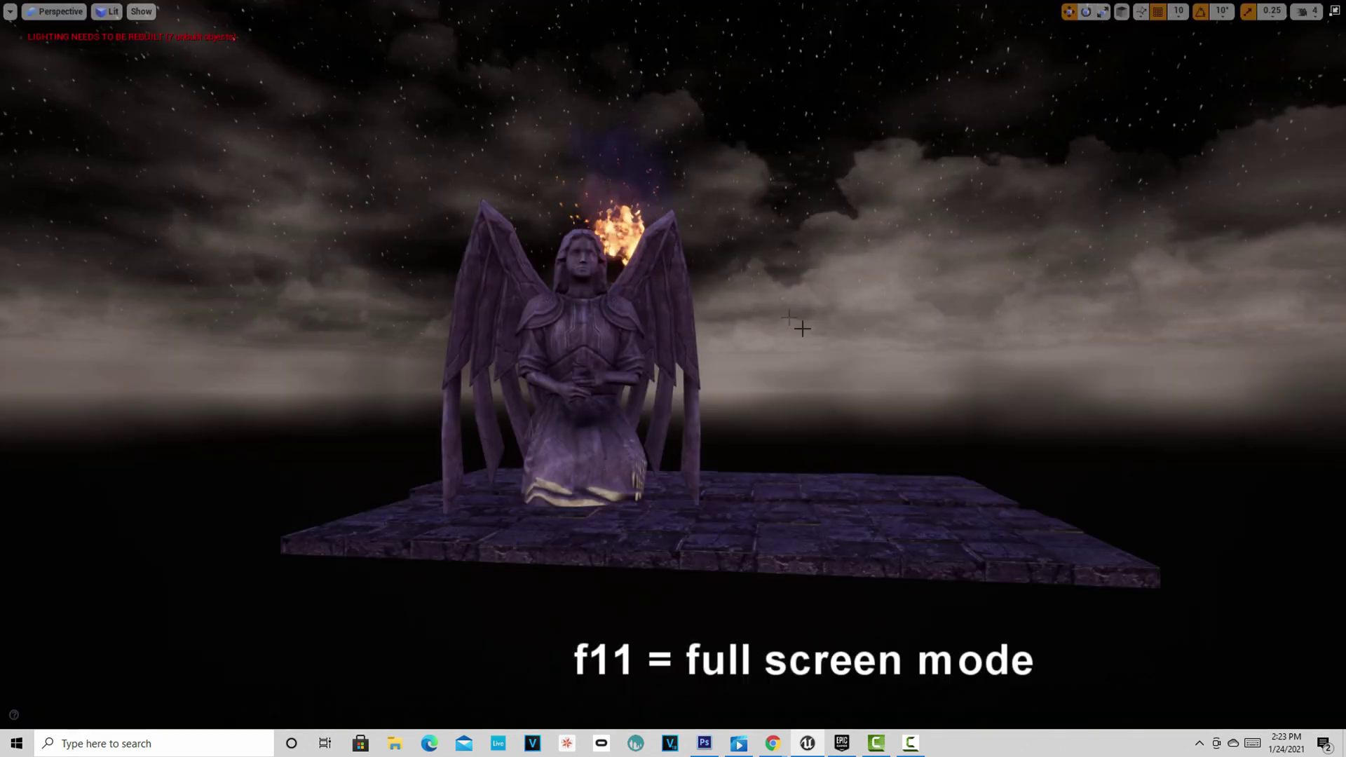
scroll(837, 354, up, 5)
scroll(835, 355, down, 4)
scroll(833, 357, up, 5)
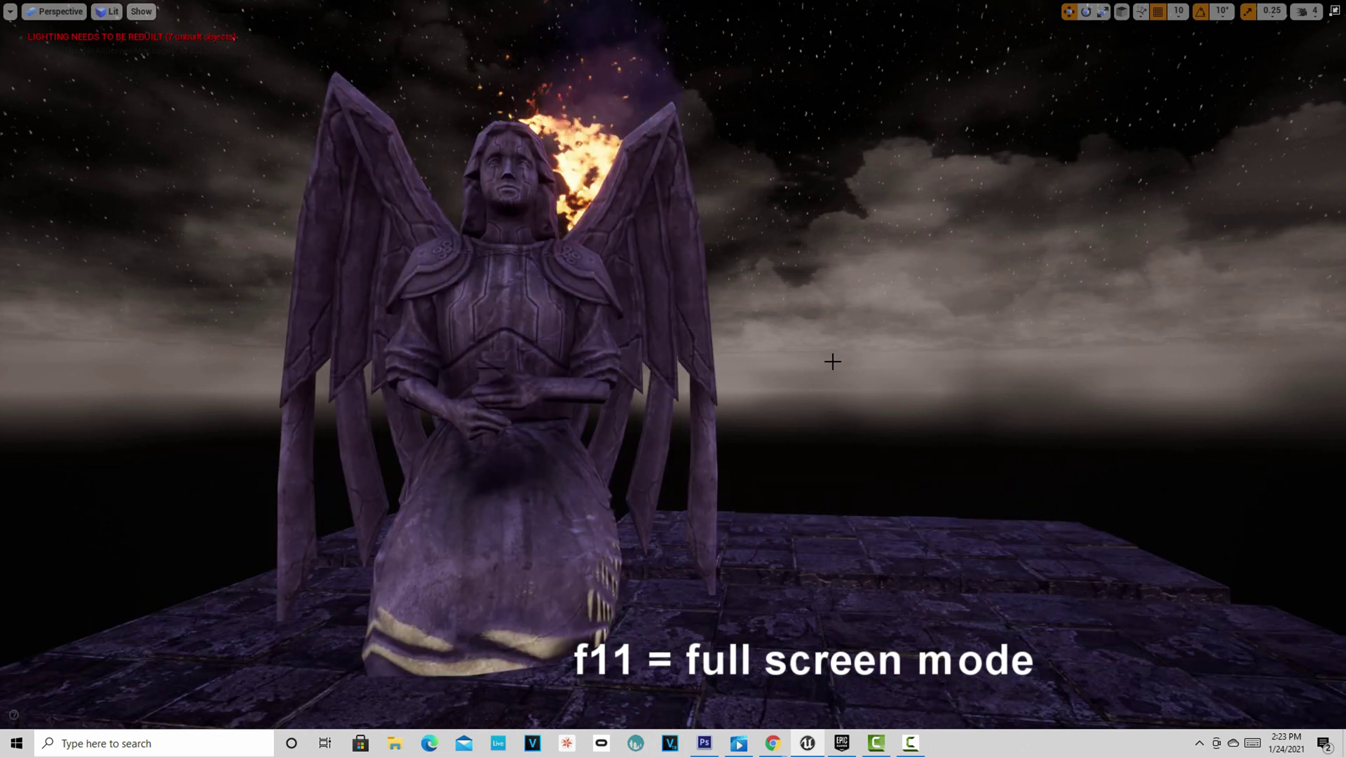
key(F11)
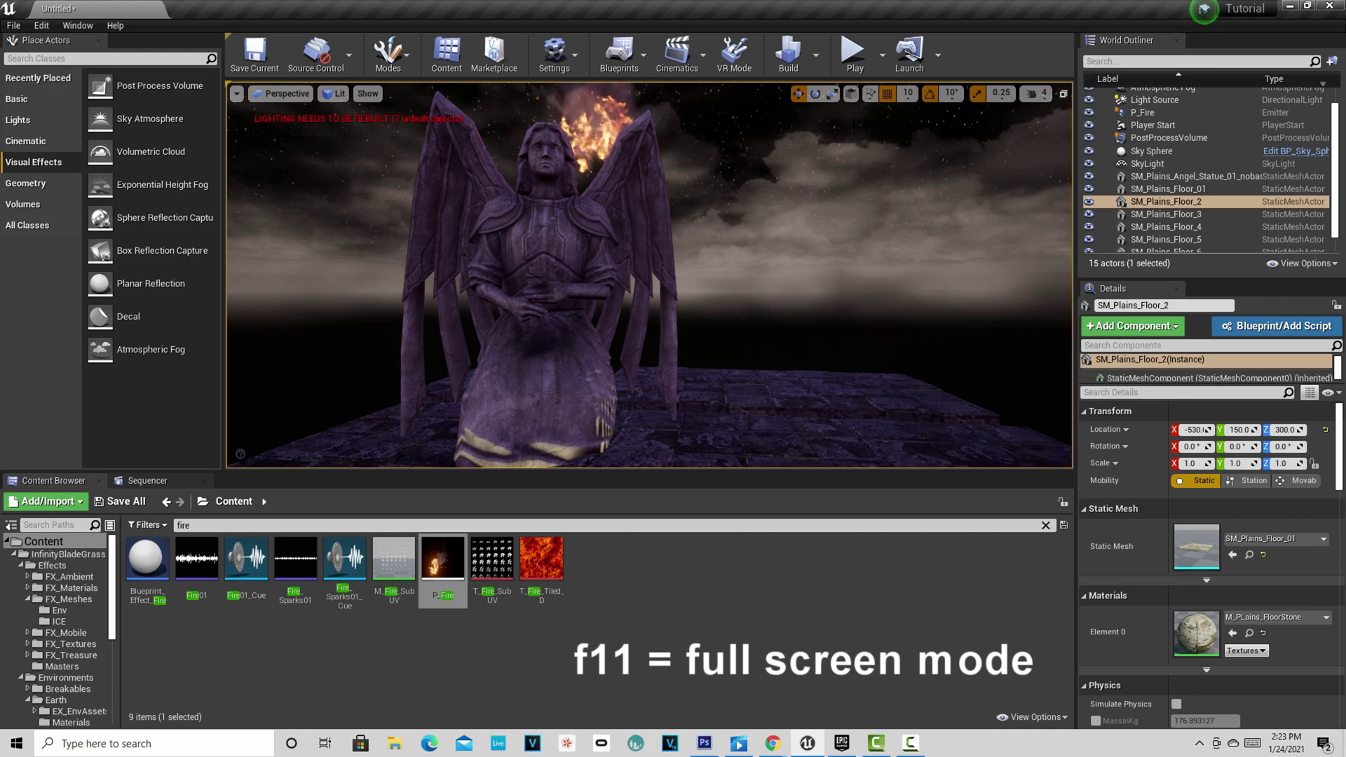
Play the level in the viewport, exit game mode and inspect the floor from below.
click(855, 59)
click(766, 293)
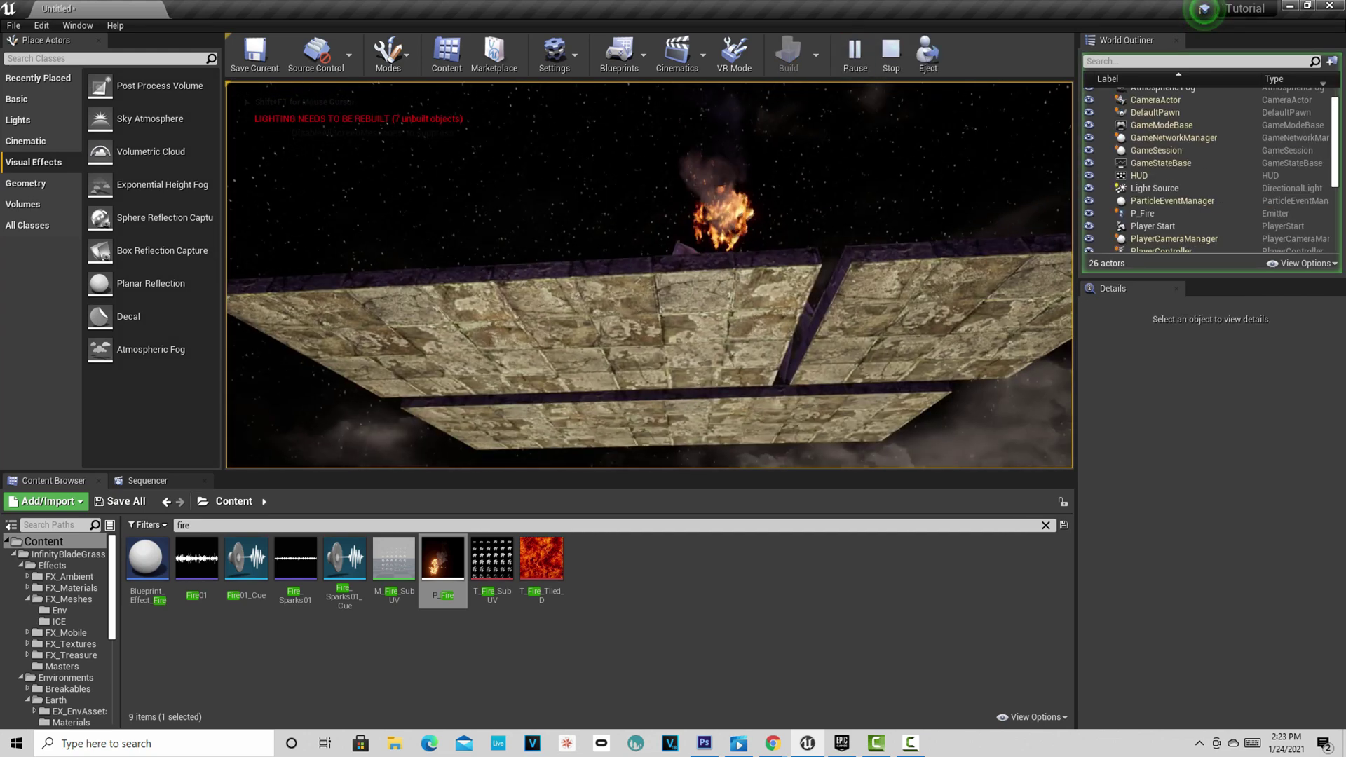
key(Escape)
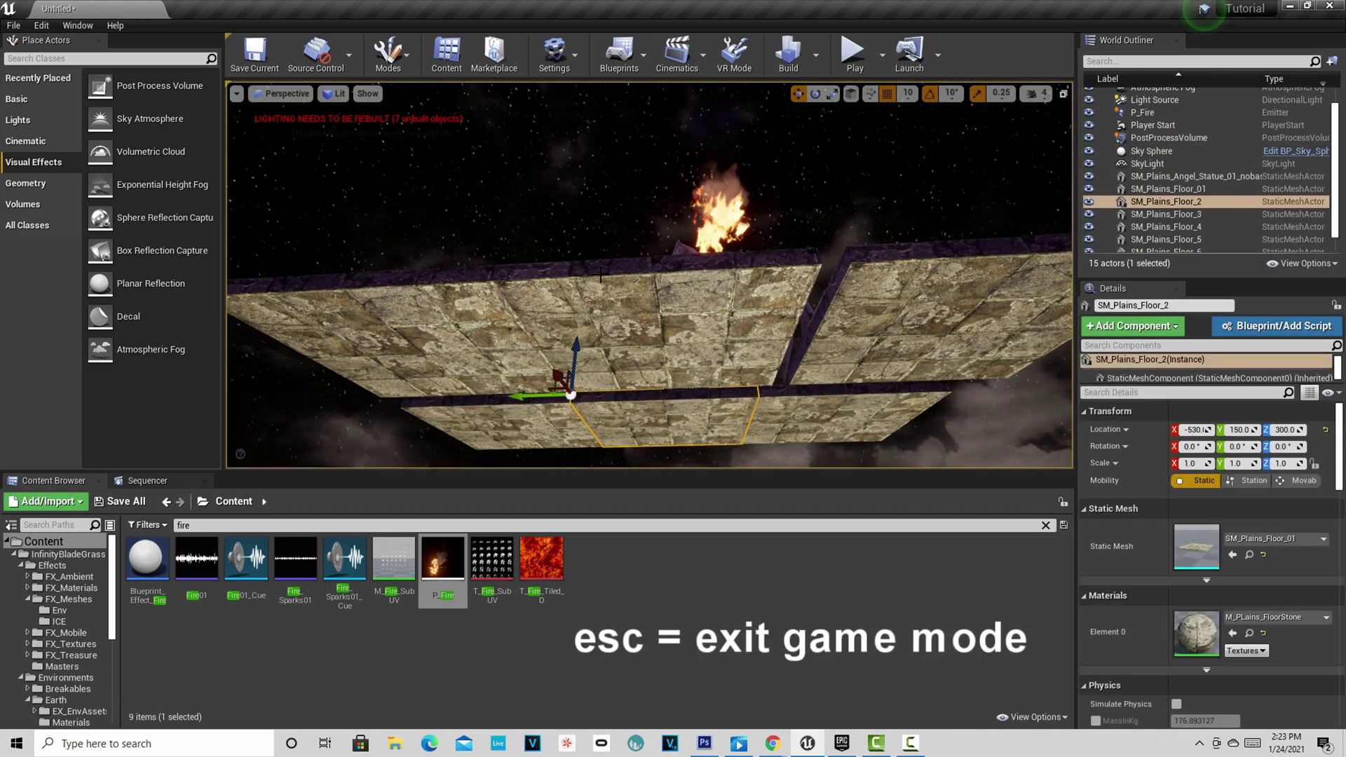
scroll(608, 279, down, 3)
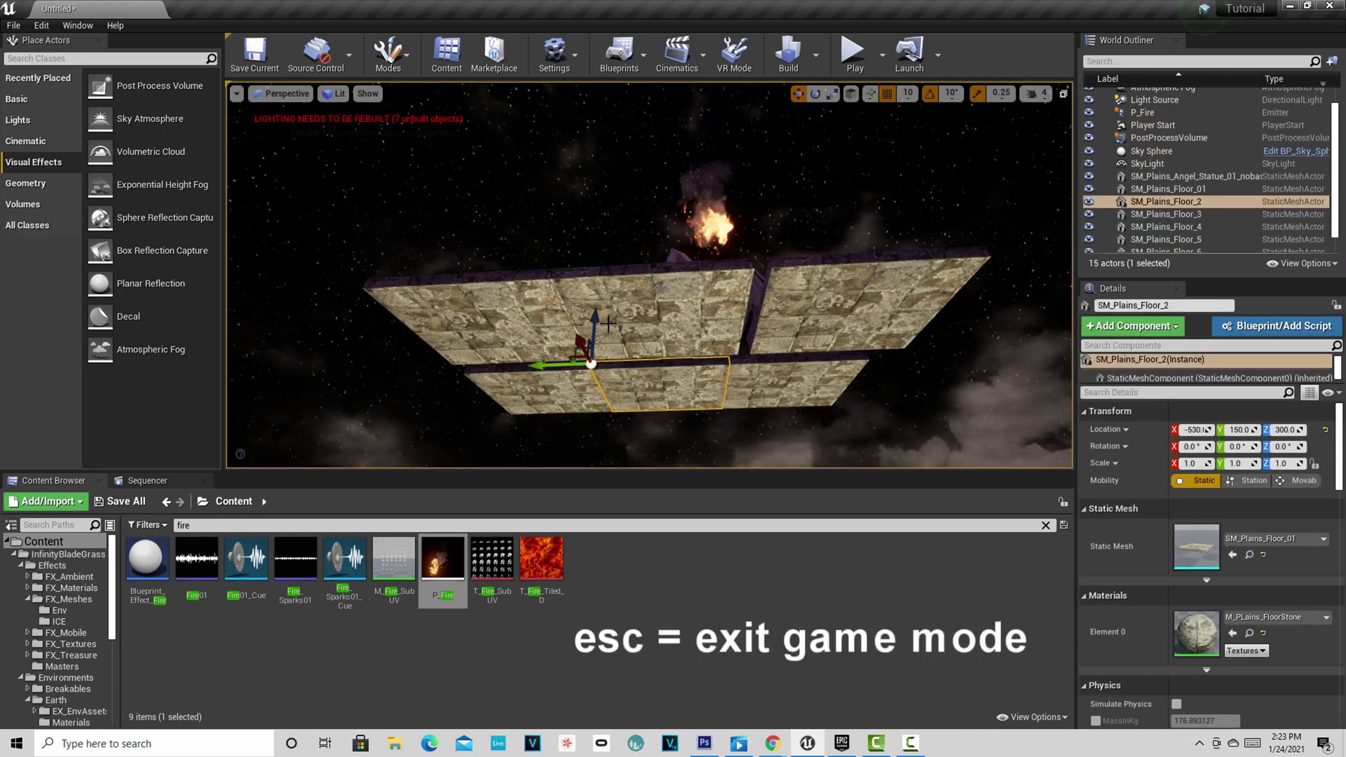
scroll(613, 333, up, 6)
scroll(612, 333, down, 6)
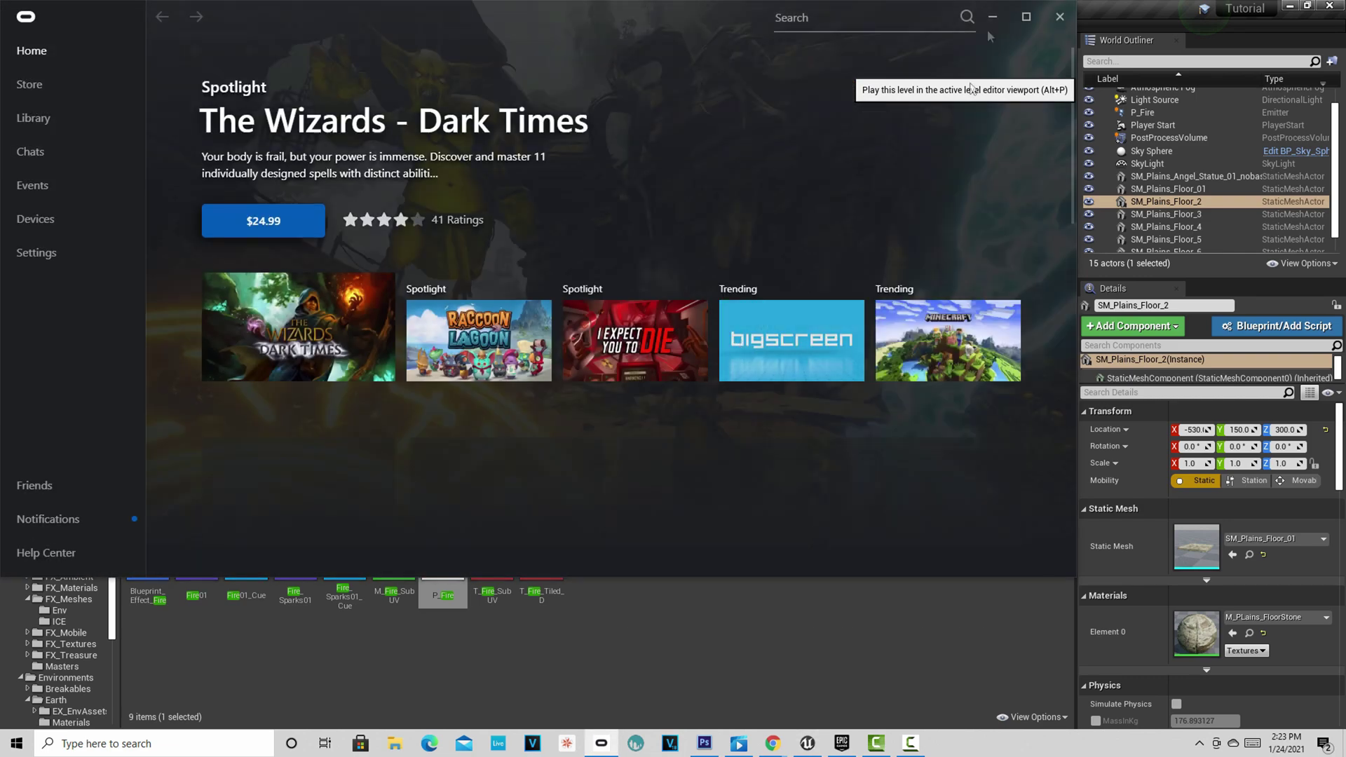
Close the Oculus app that opened over the editor and confirm closing it.
click(1057, 18)
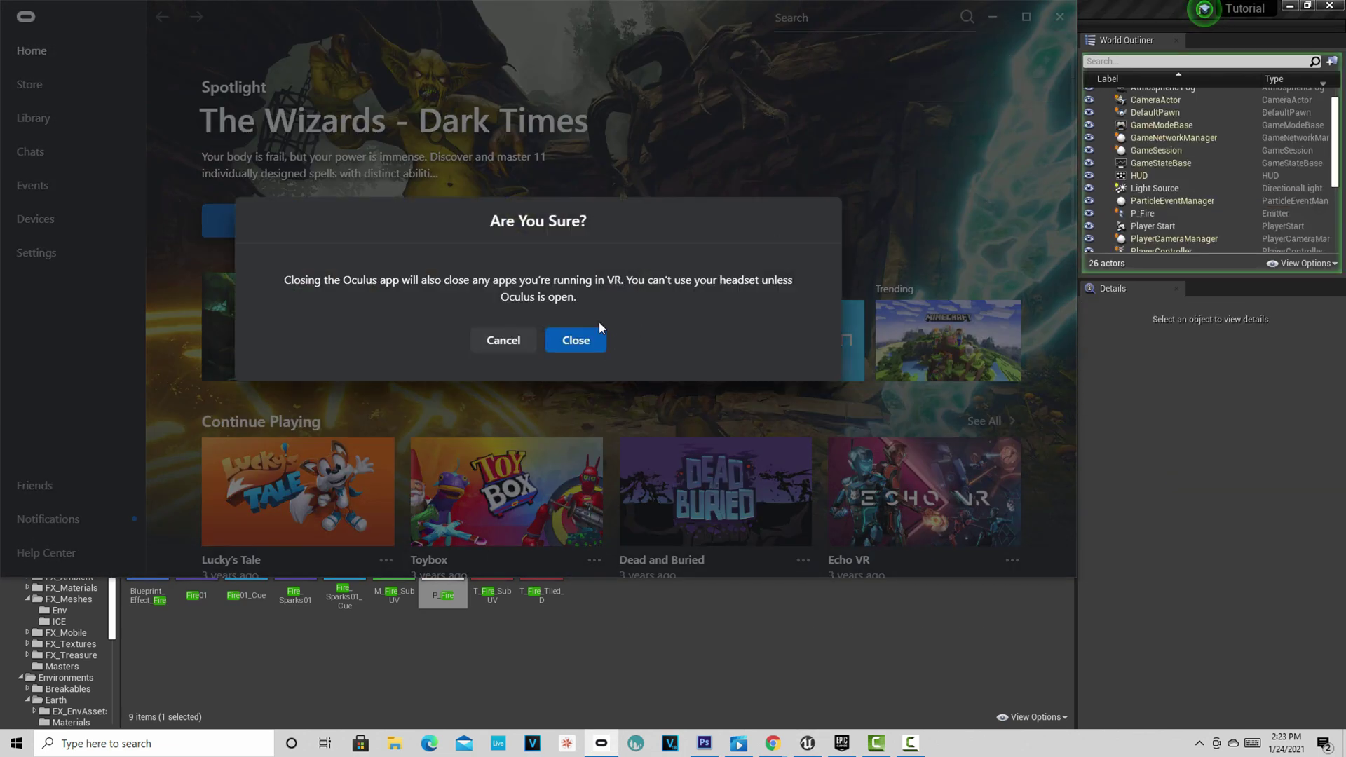
click(591, 340)
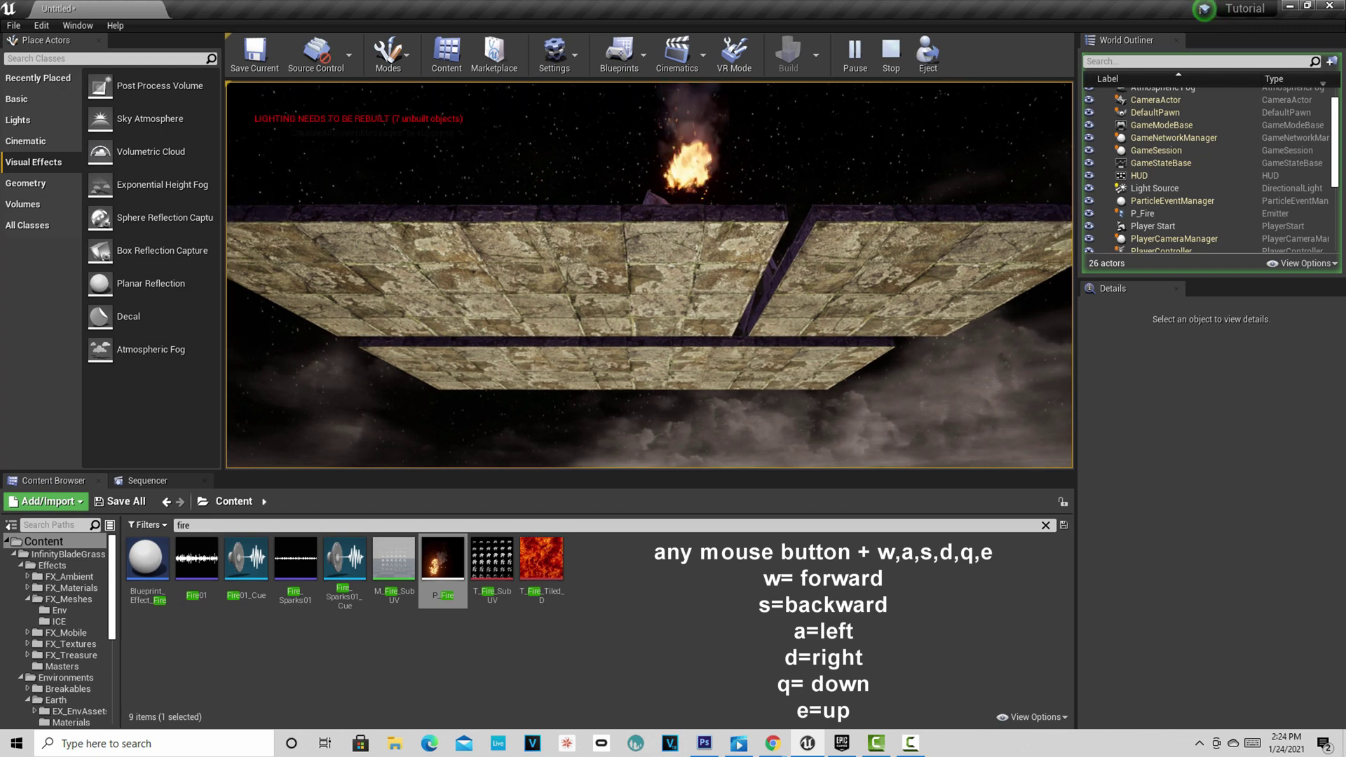
Fly forward, backward, up and down in the playing level to view the floor's underside and the angel statue's back.
key(w)
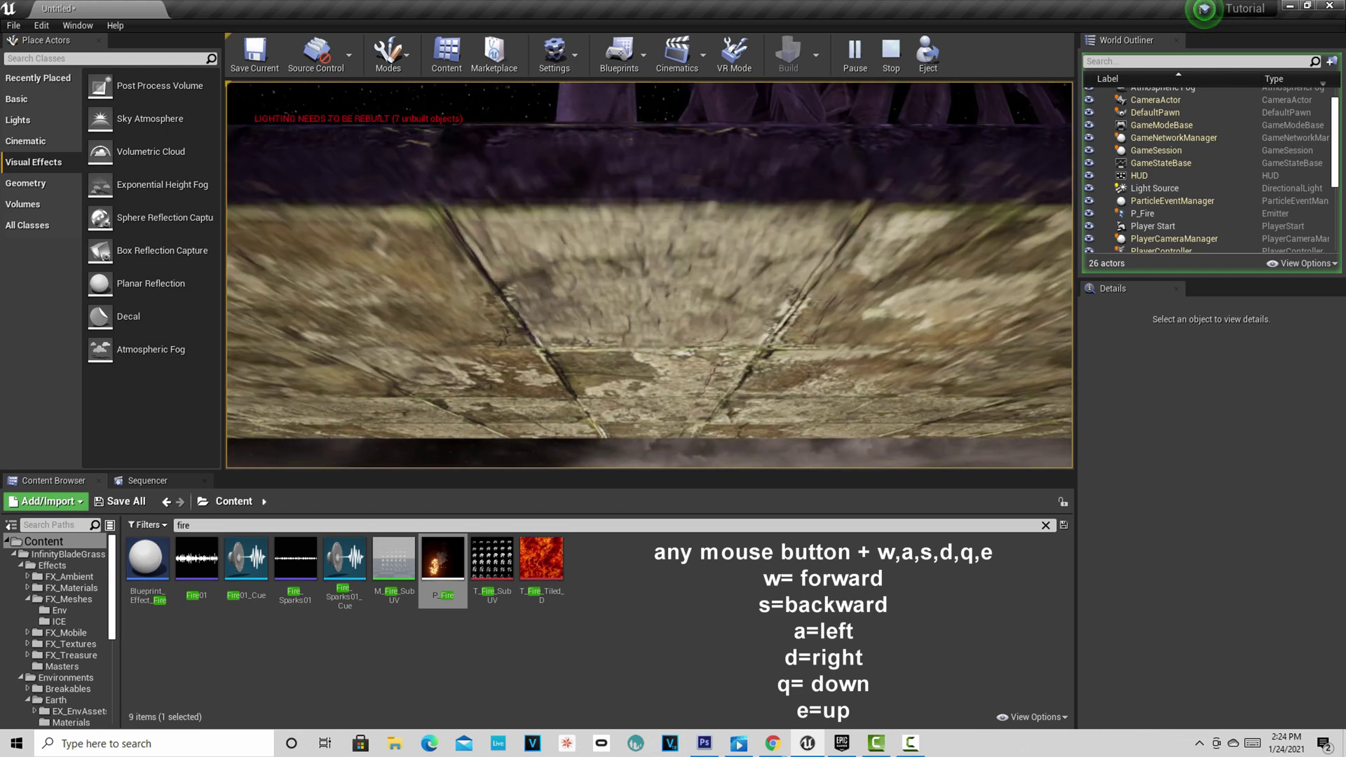
key(s)
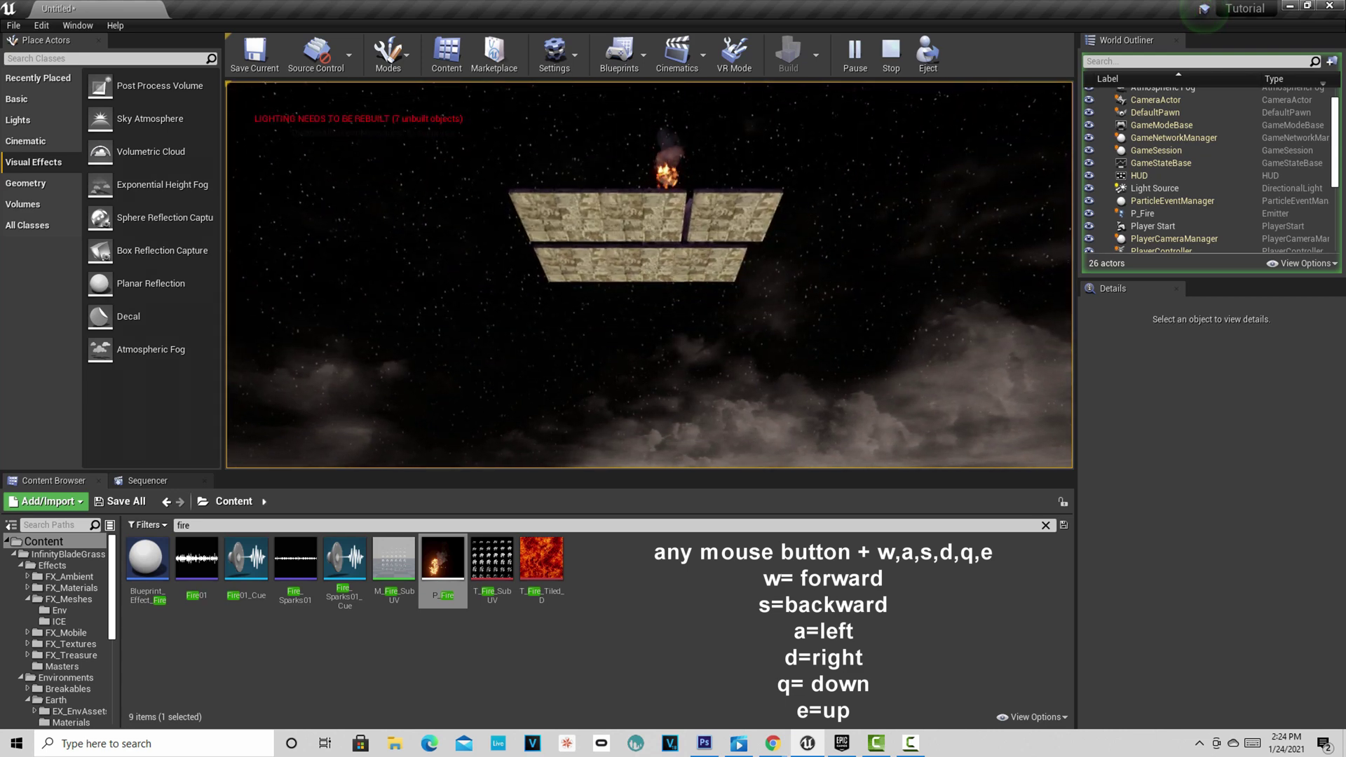
key(e)
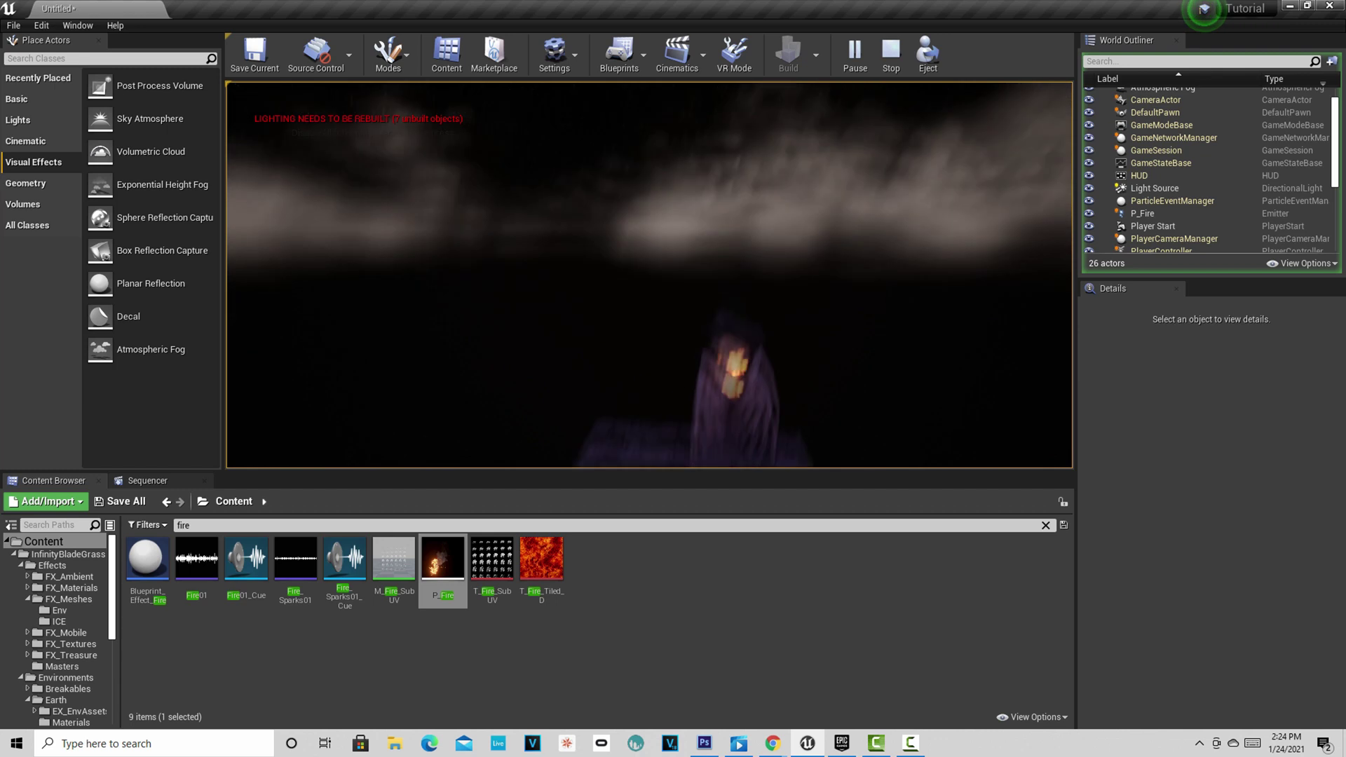
key(q)
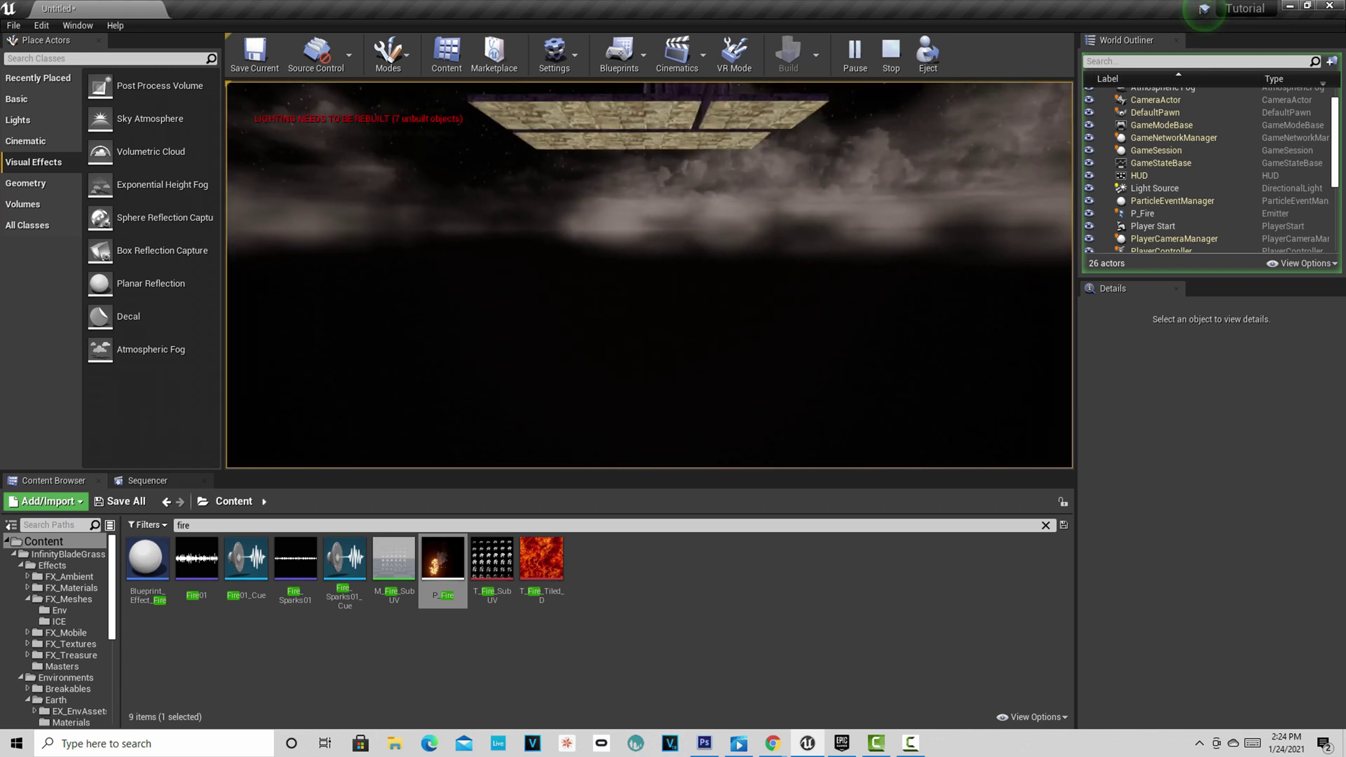
key(e)
key(q)
key(e)
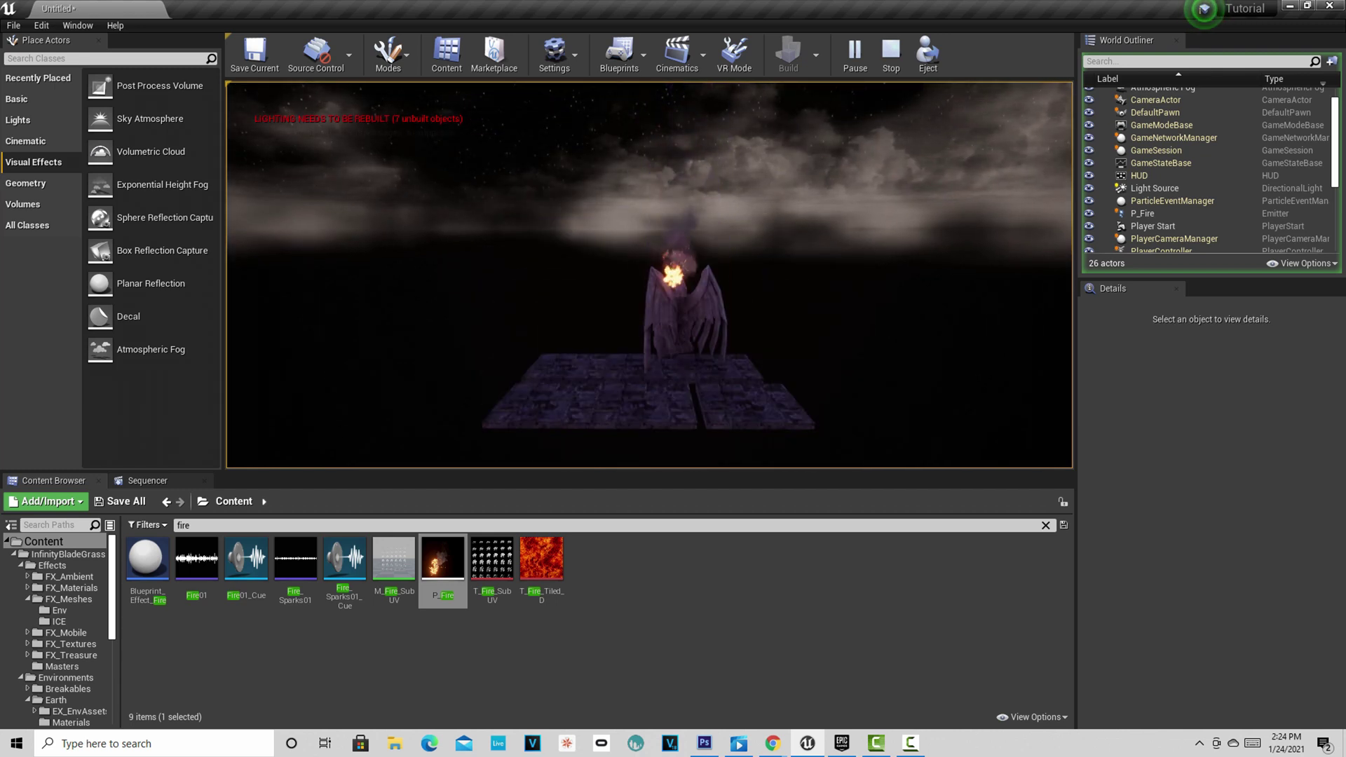
key(q)
key(e)
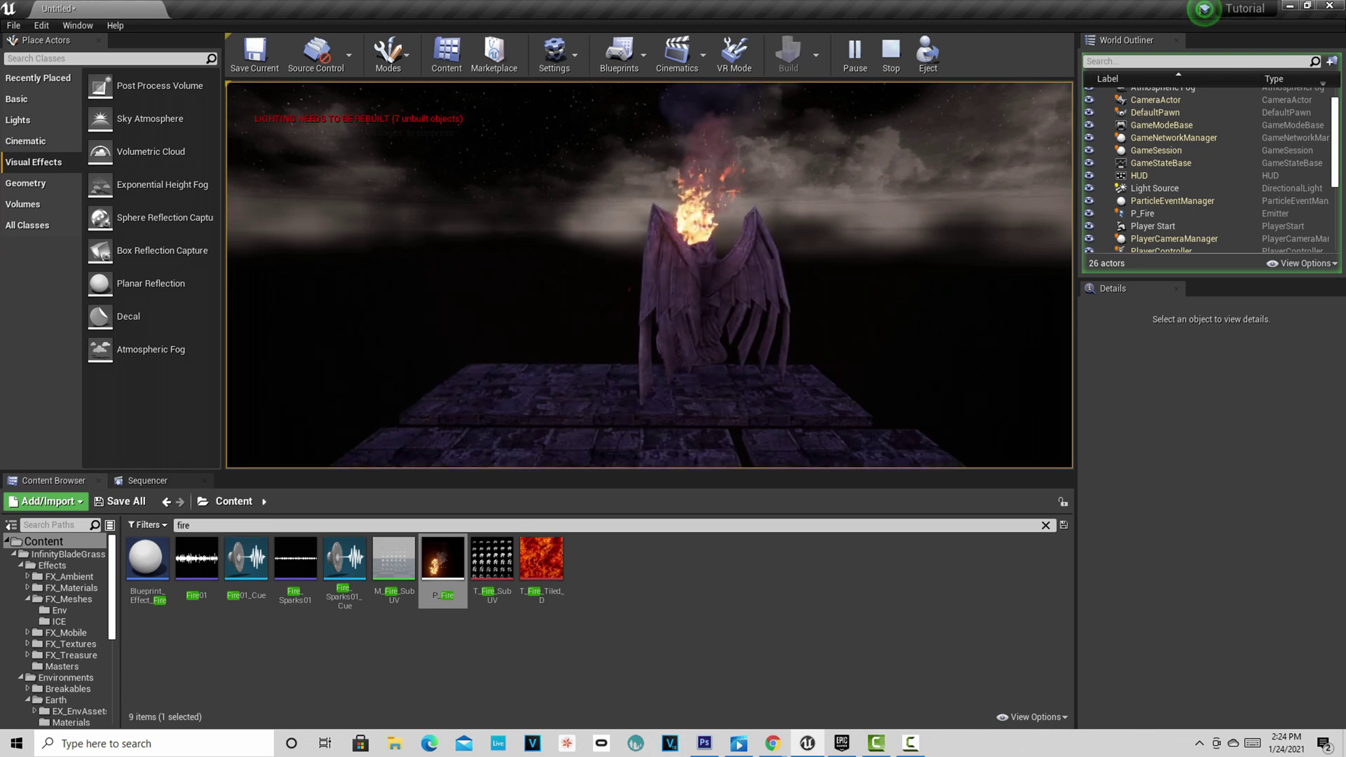
Fly sideways around the angel statue to view it from the side, and back far away from the platform.
key(s)
key(a)
key(d)
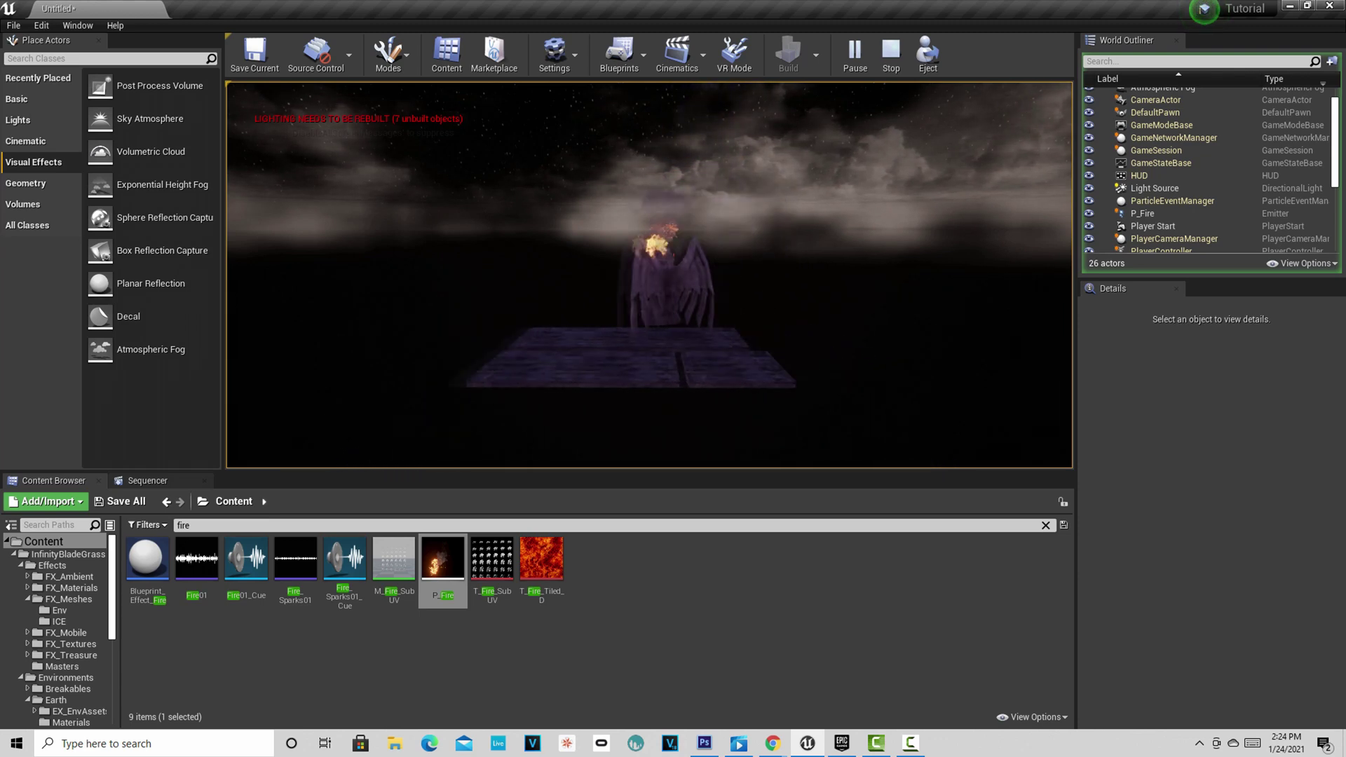
key(w)
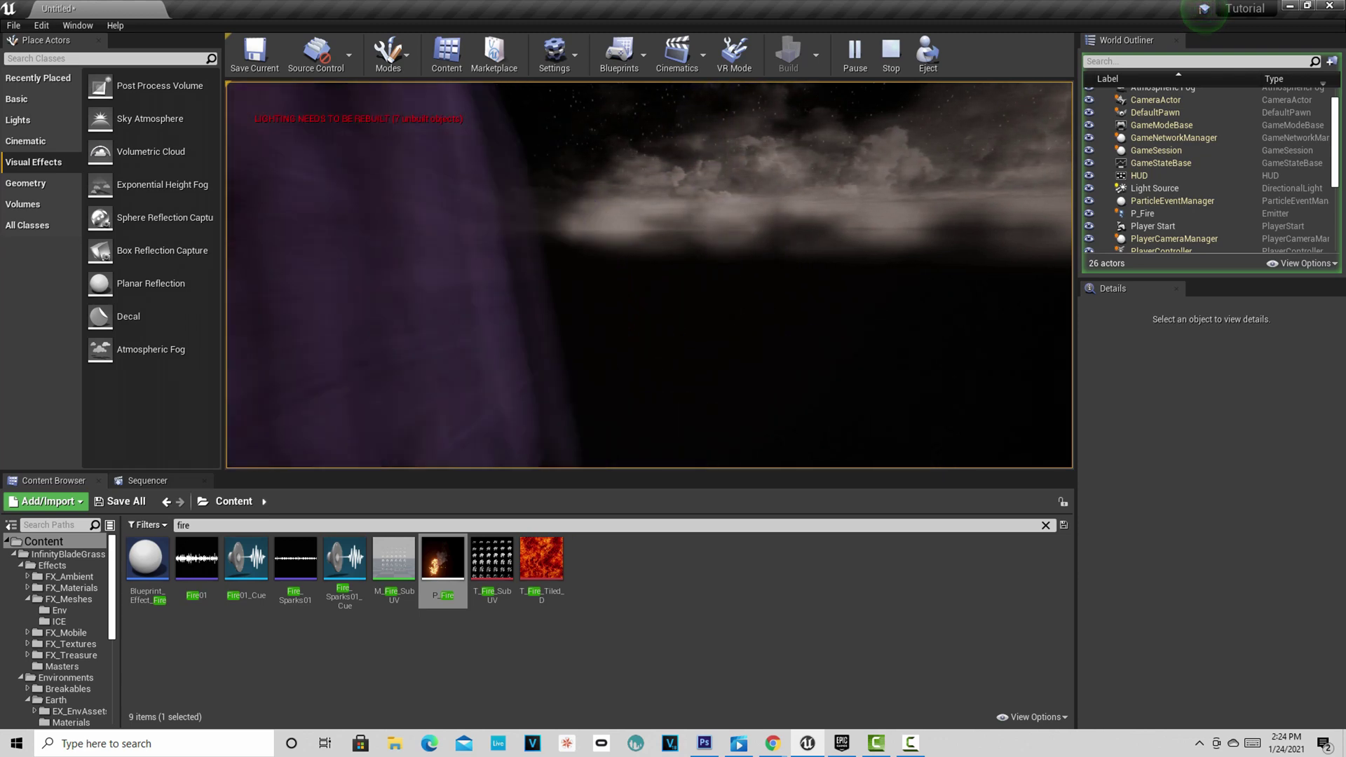
key(a)
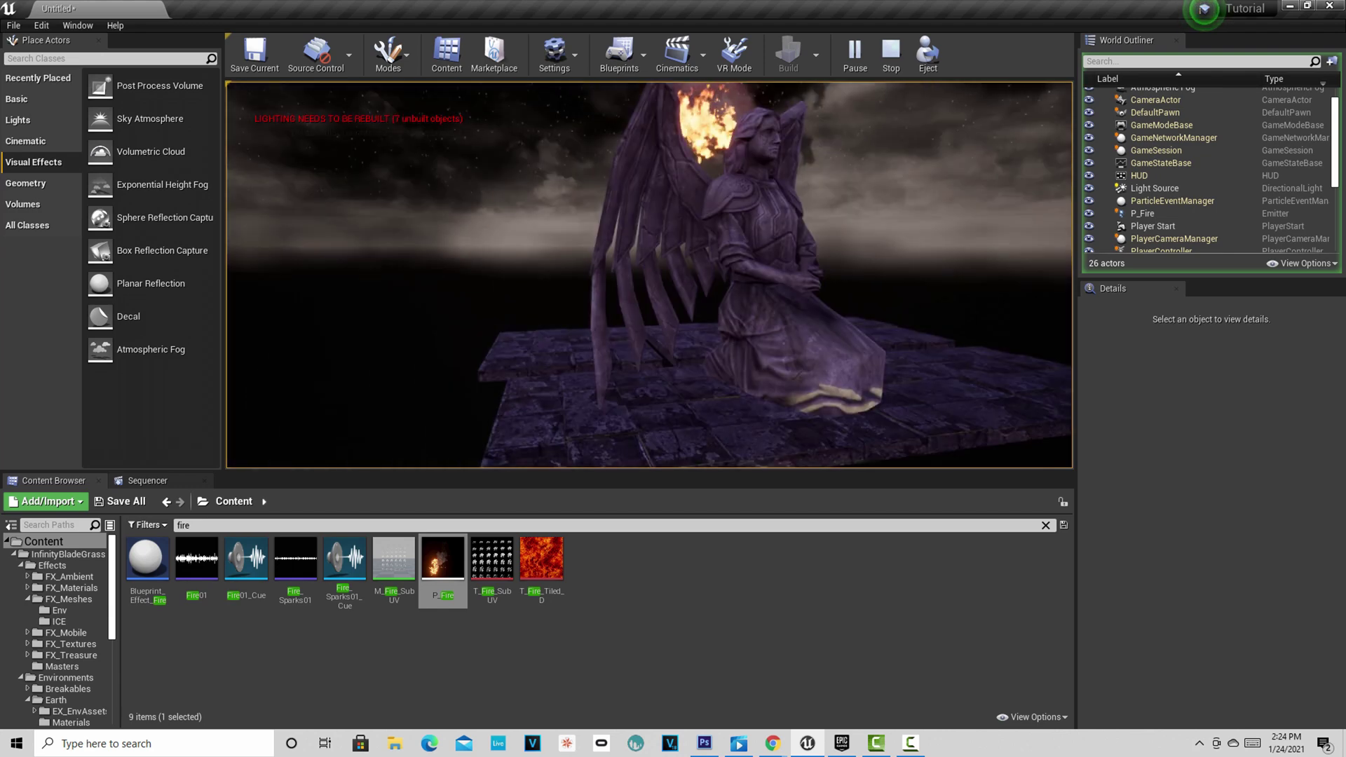
key(s)
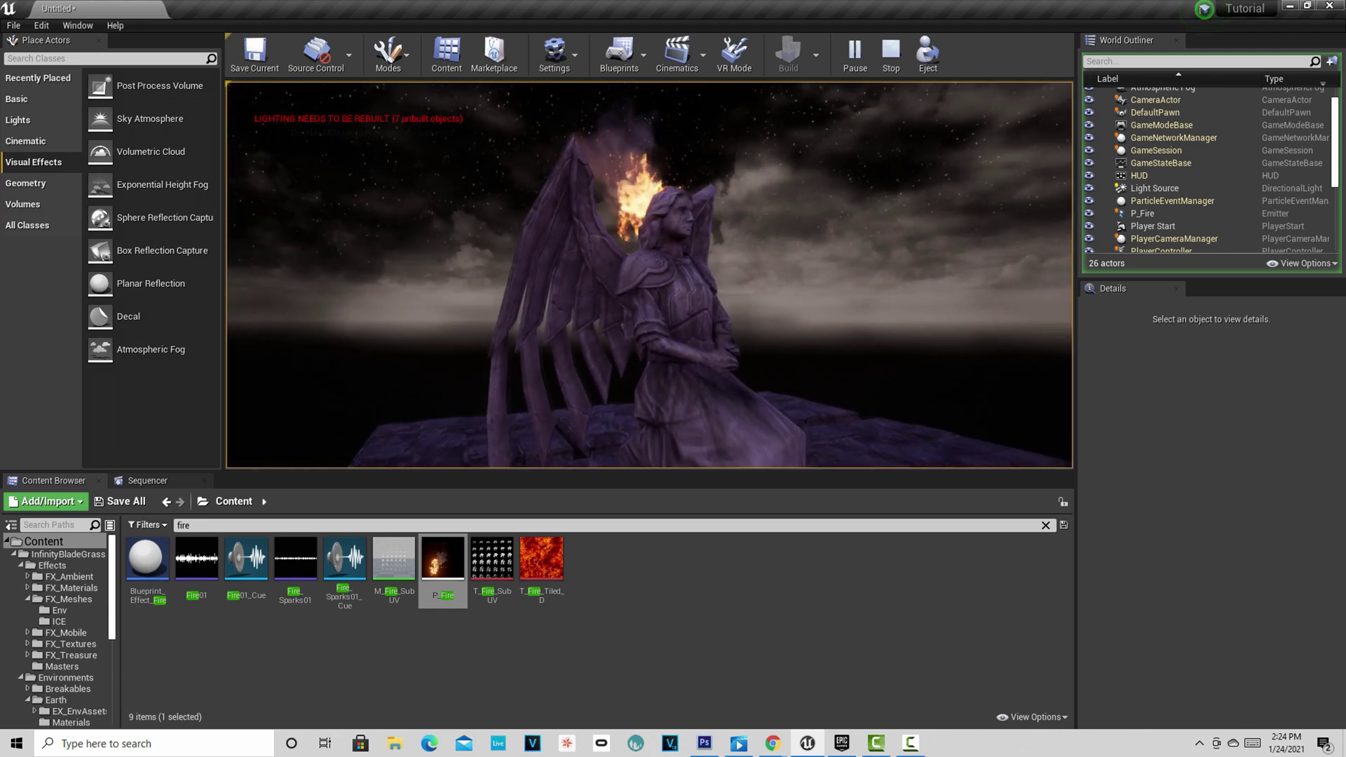
key(s)
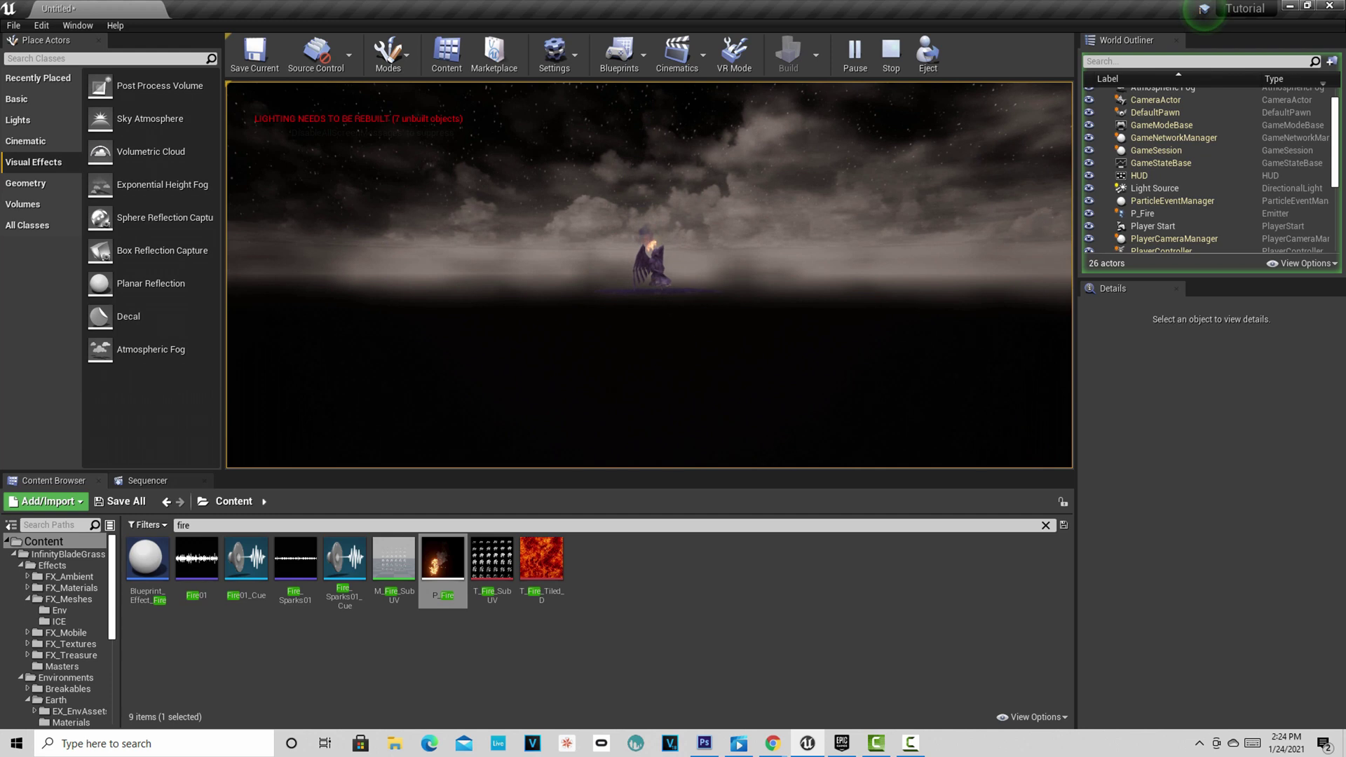
key(s)
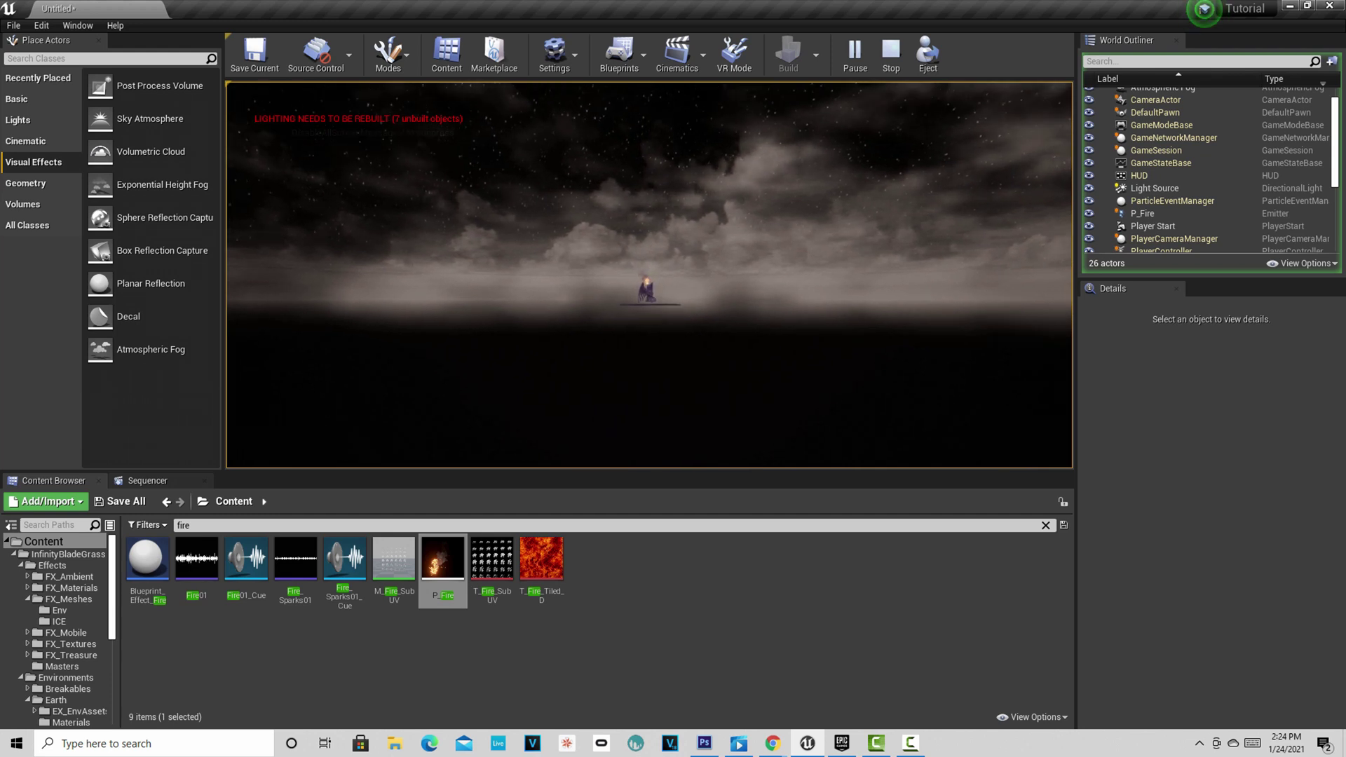
key(s)
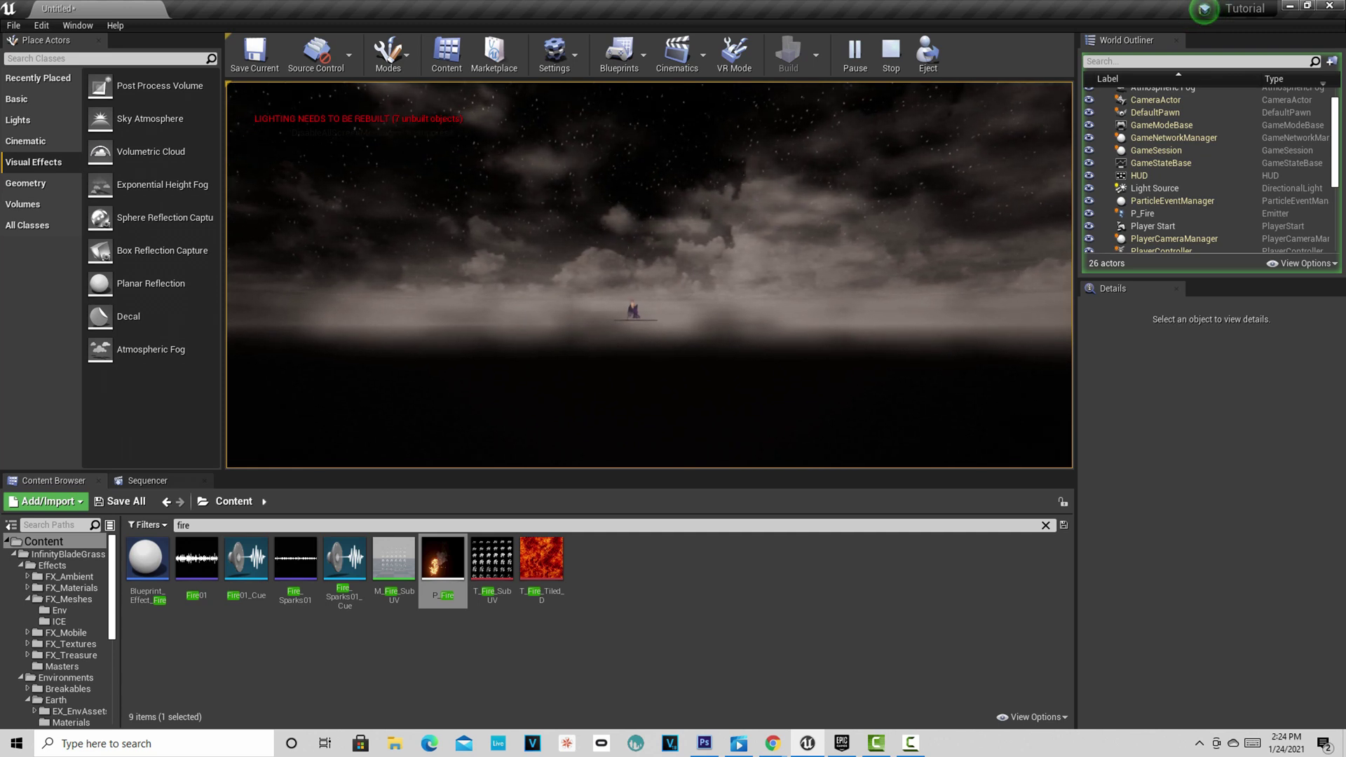
key(w)
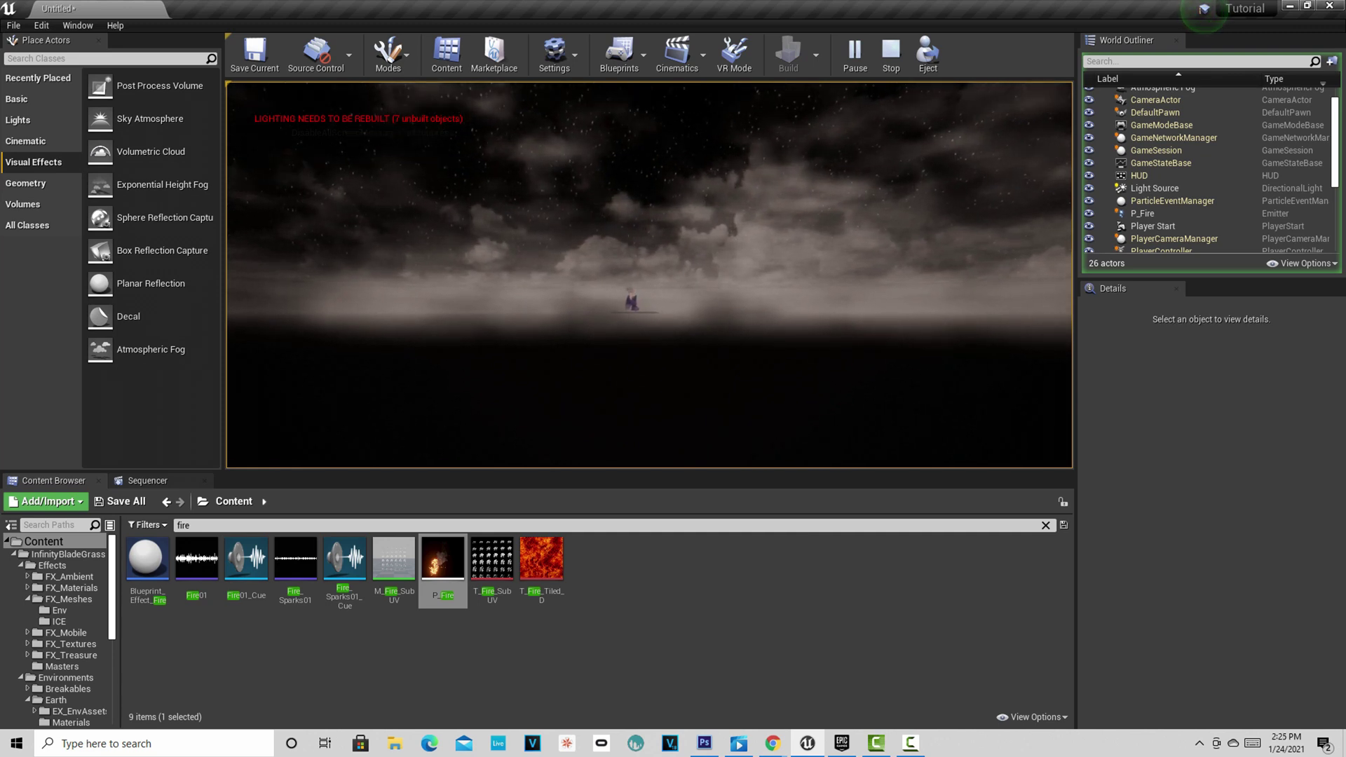